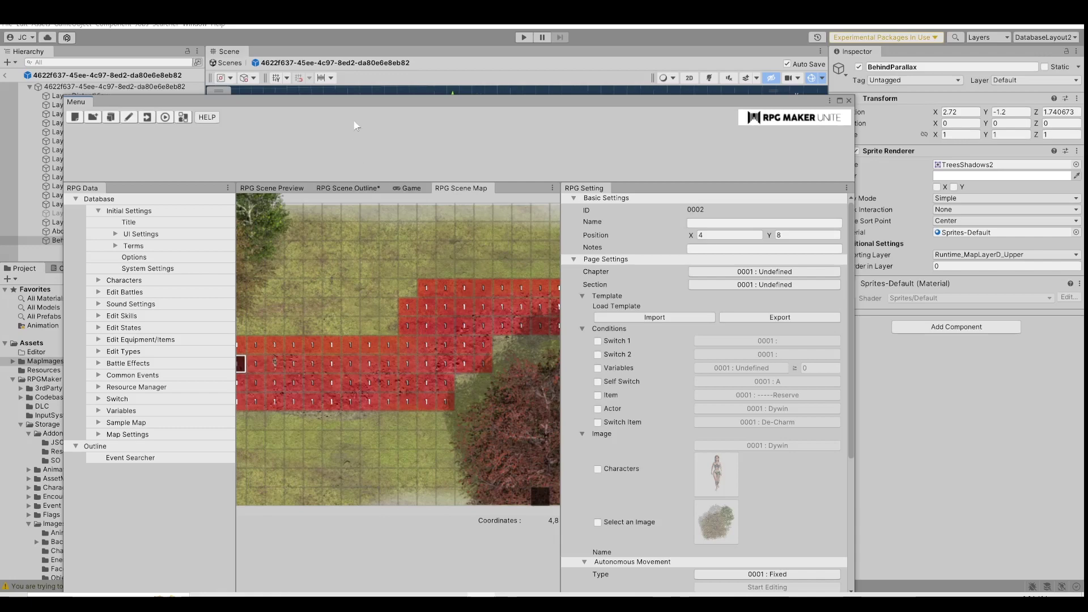
Drag the RPG Maker editor window down and aside to reveal the Scene view, Hierarchy and Inspector.
left_click_drag(332, 103, 433, 227)
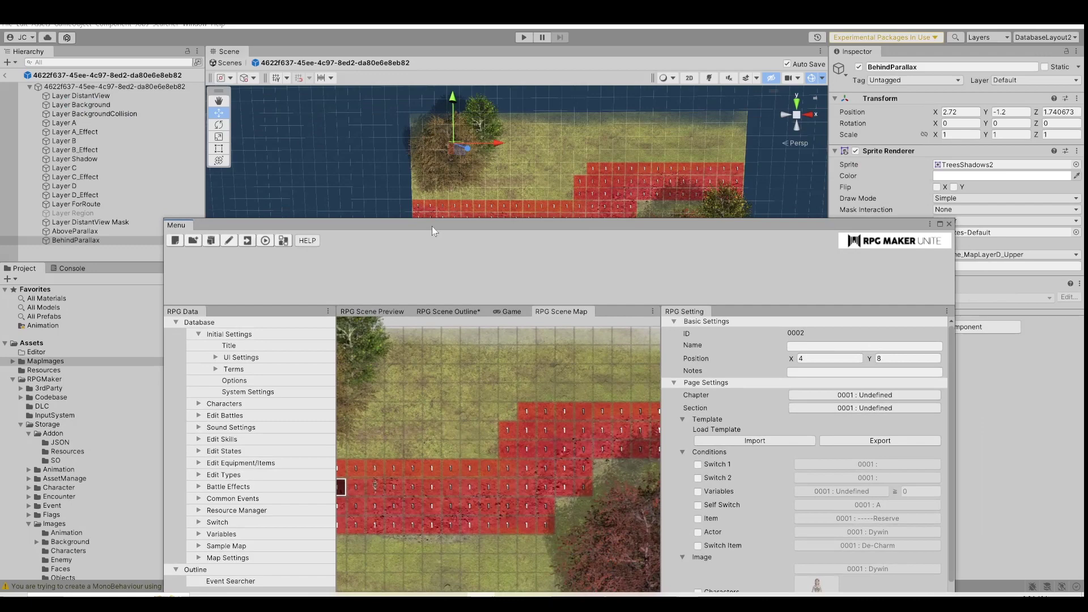
left_click_drag(432, 230, 417, 234)
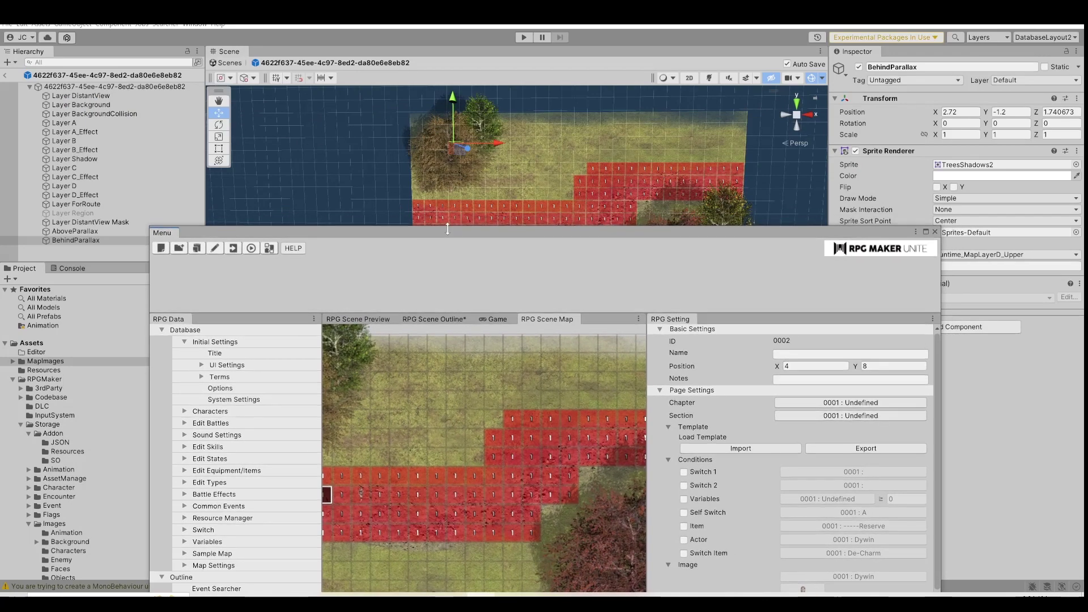
left_click_drag(454, 229, 373, 217)
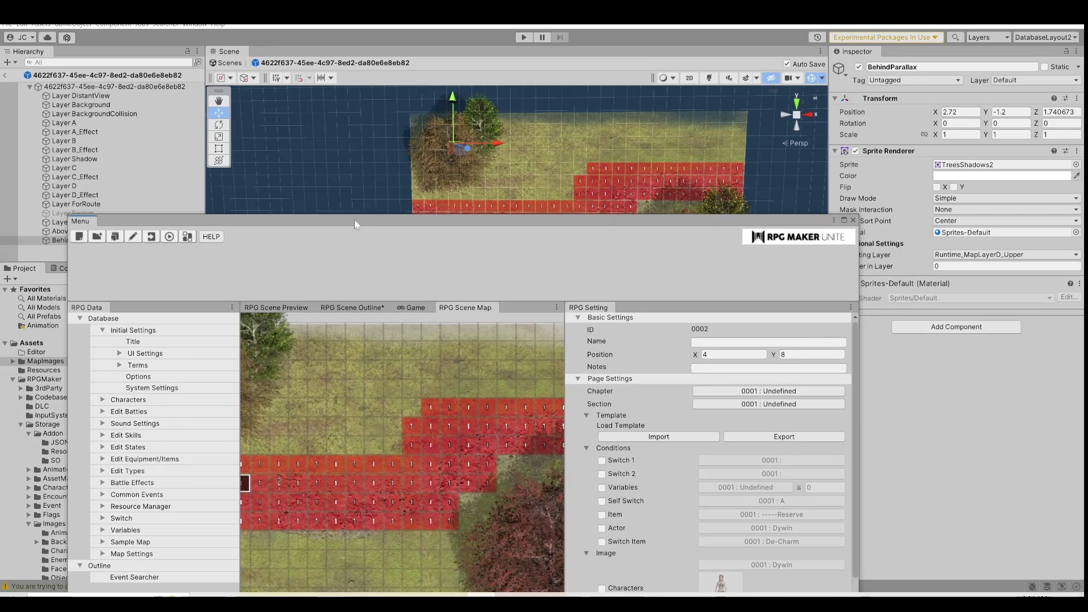
left_click_drag(355, 221, 379, 283)
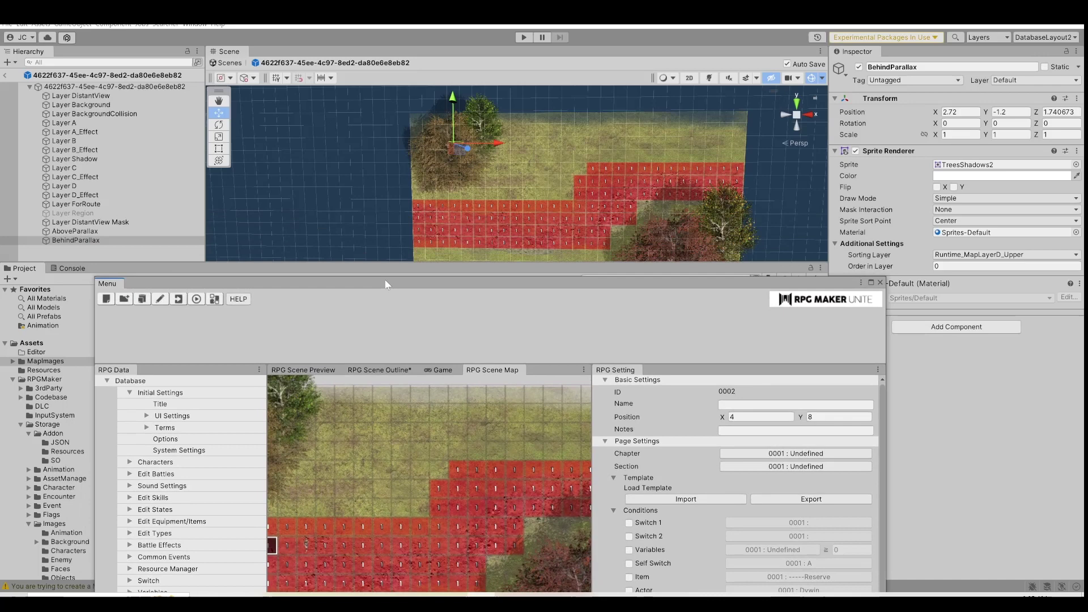
left_click_drag(433, 283, 598, 366)
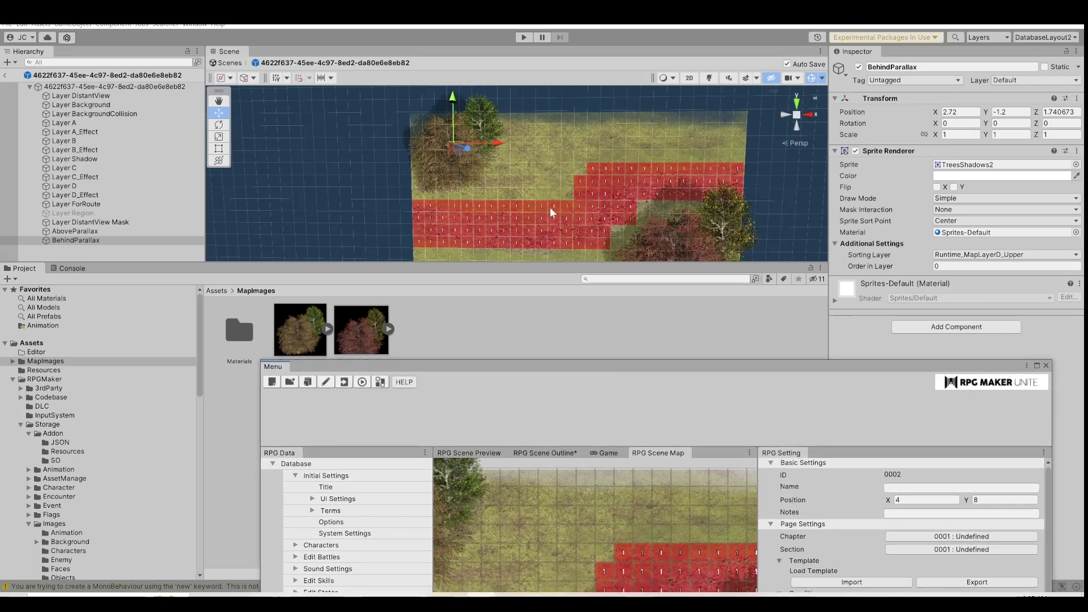
left_click_drag(528, 370, 455, 291)
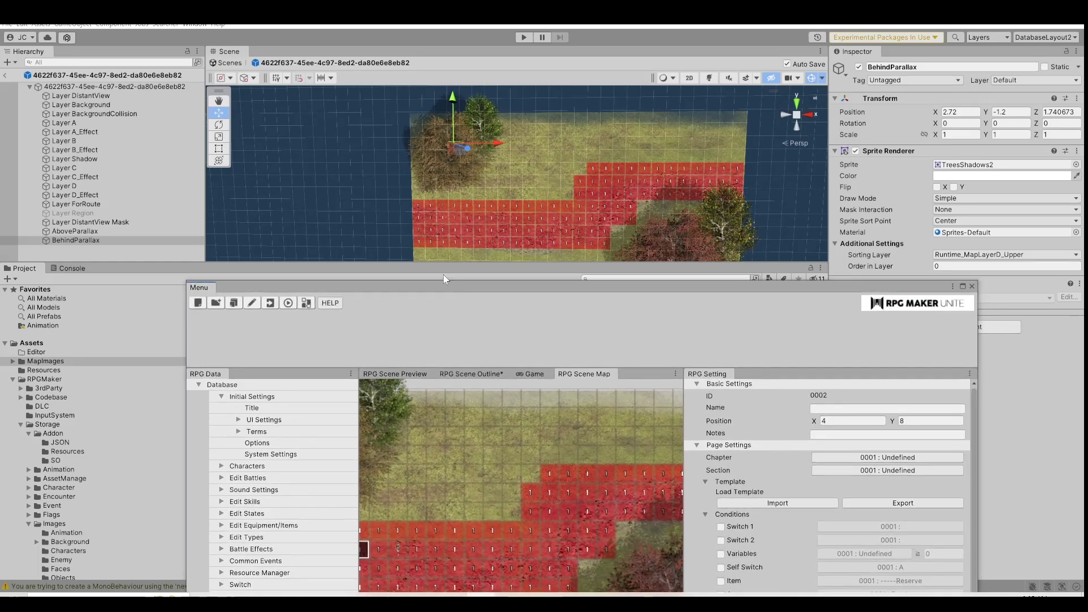
Look through Window > RPG Maker > Mode without changes, then shift the RPG Maker editor aside.
left_click(195, 25)
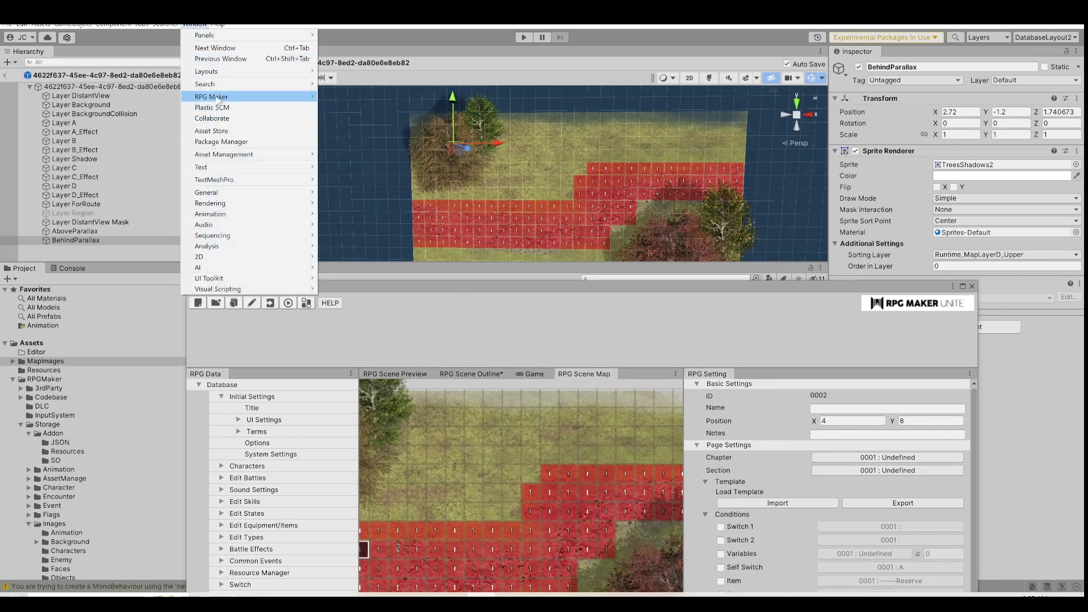
mouse_move(219, 98)
mouse_move(349, 99)
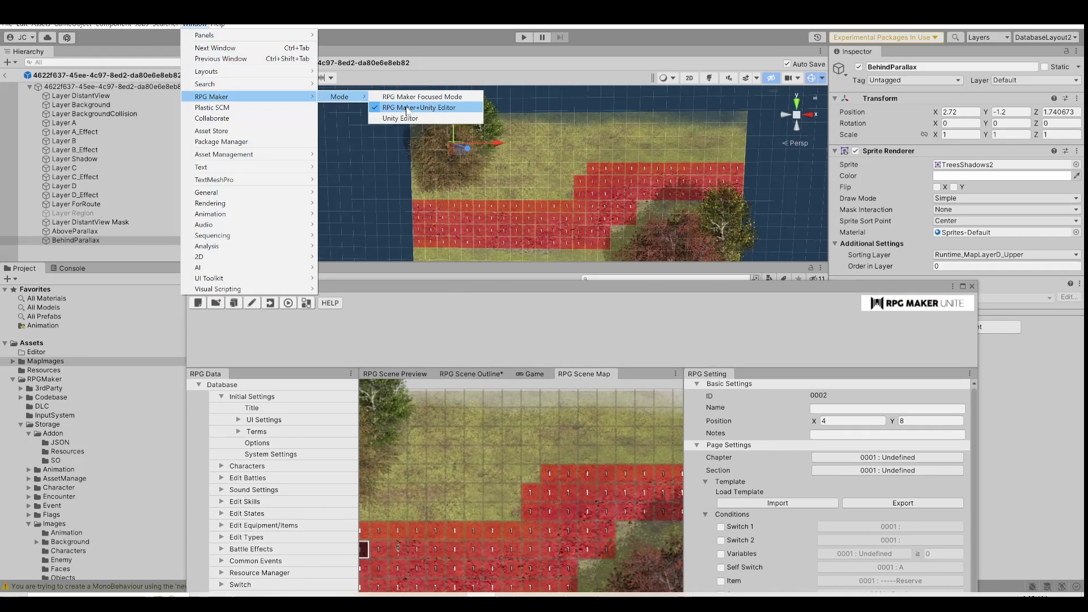
left_click(497, 287)
left_click_drag(497, 287, 601, 342)
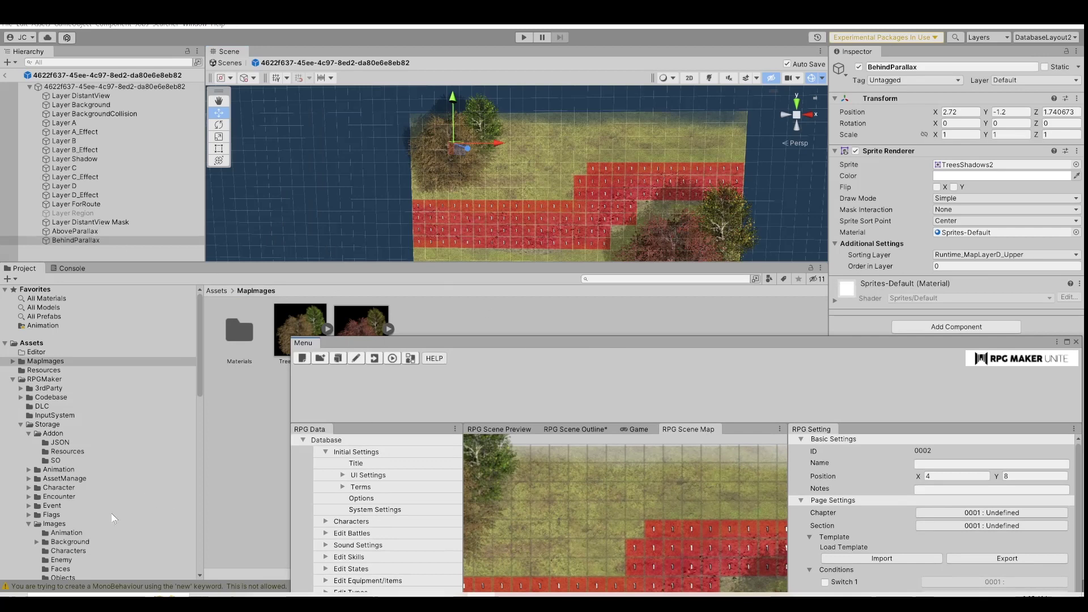
Browse to Assets/RPGMaker/Storage/Map/SavedMaps and select the second saved map prefab.
scroll(97, 482, "down", 3)
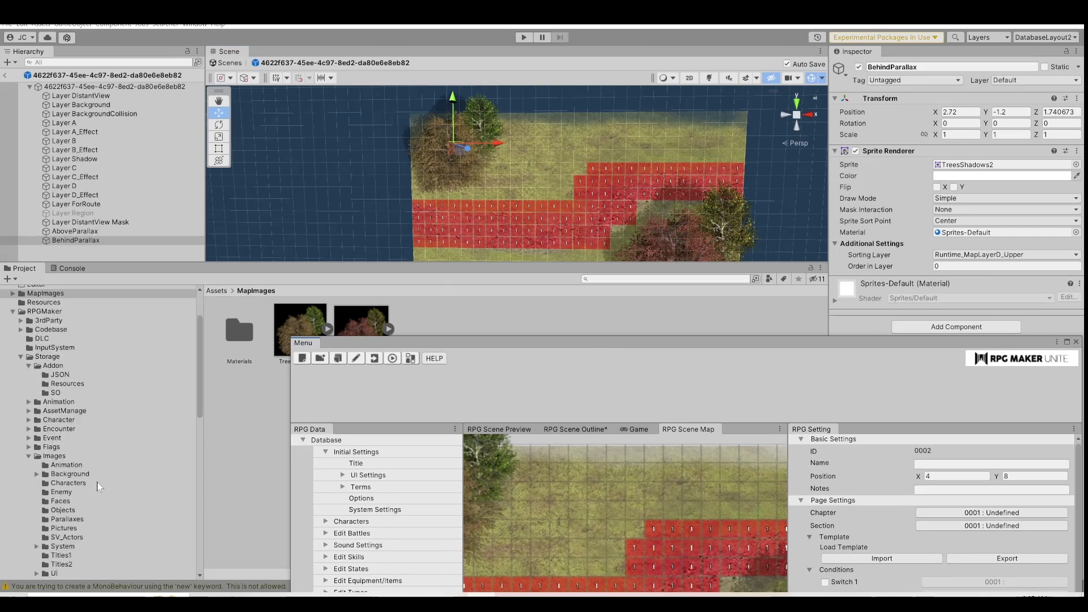
scroll(52, 503, "down", 5)
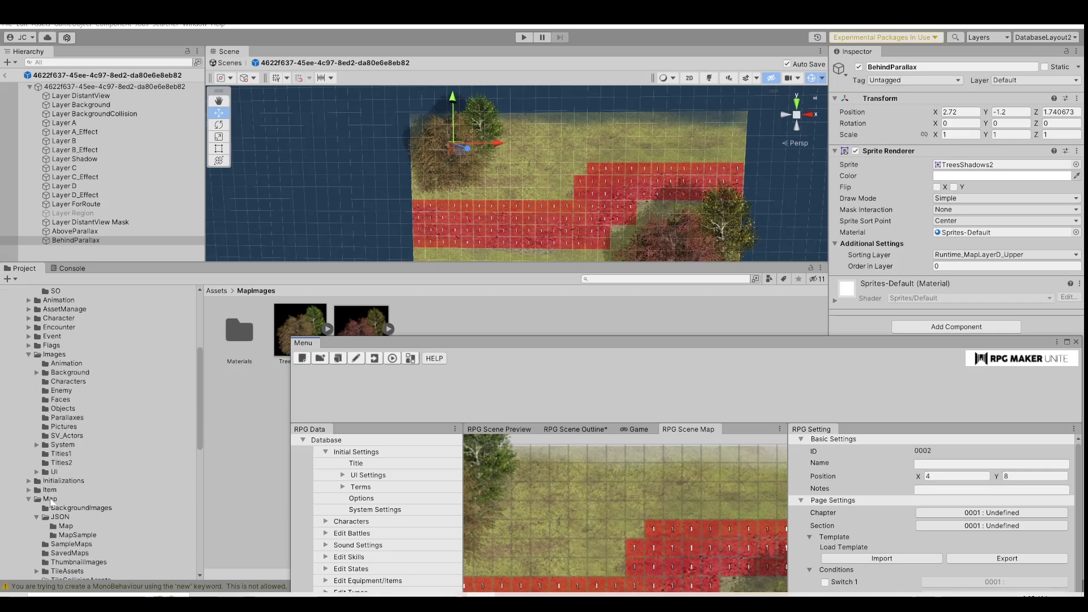
left_click(51, 499)
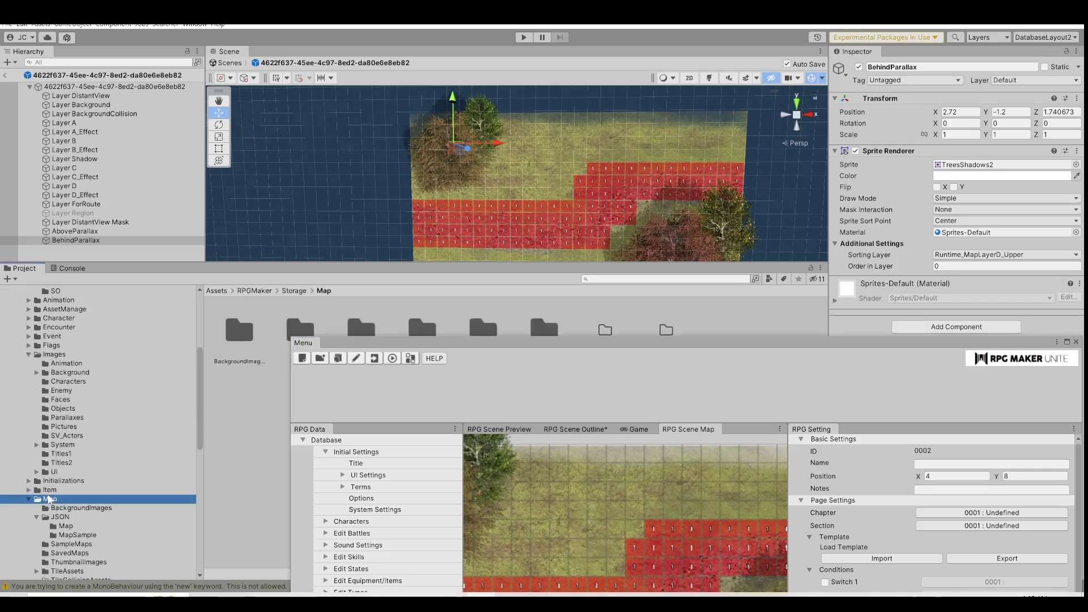
left_click(58, 508)
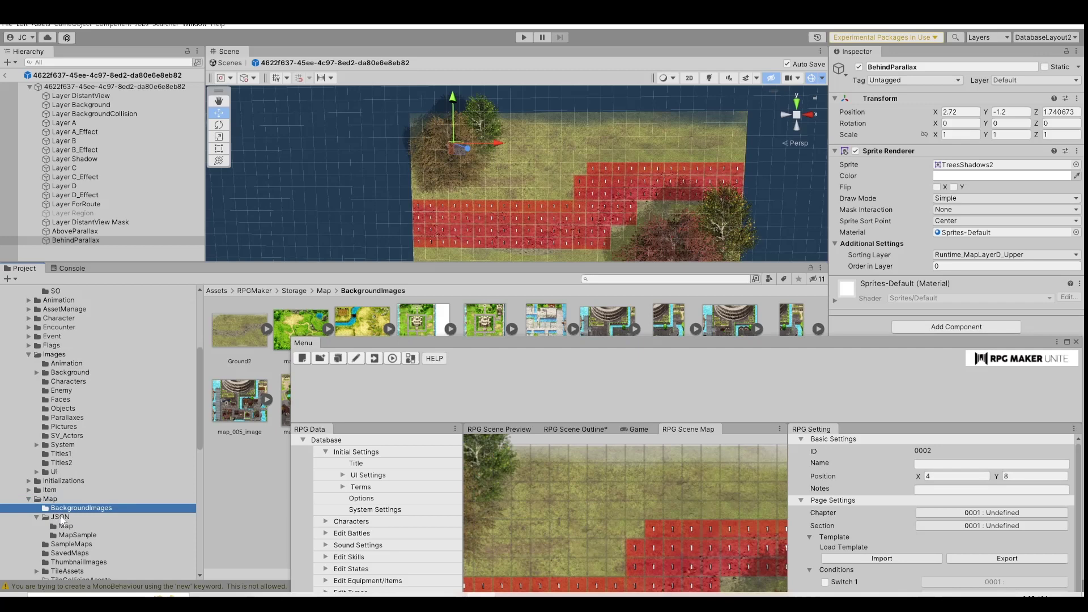
left_click(70, 553)
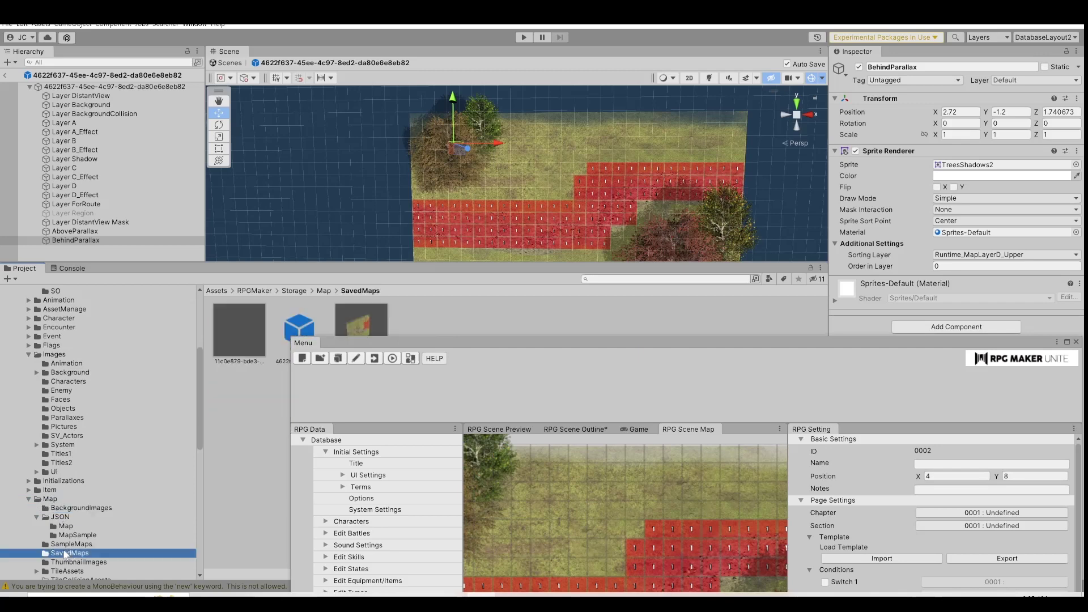
left_click(297, 313)
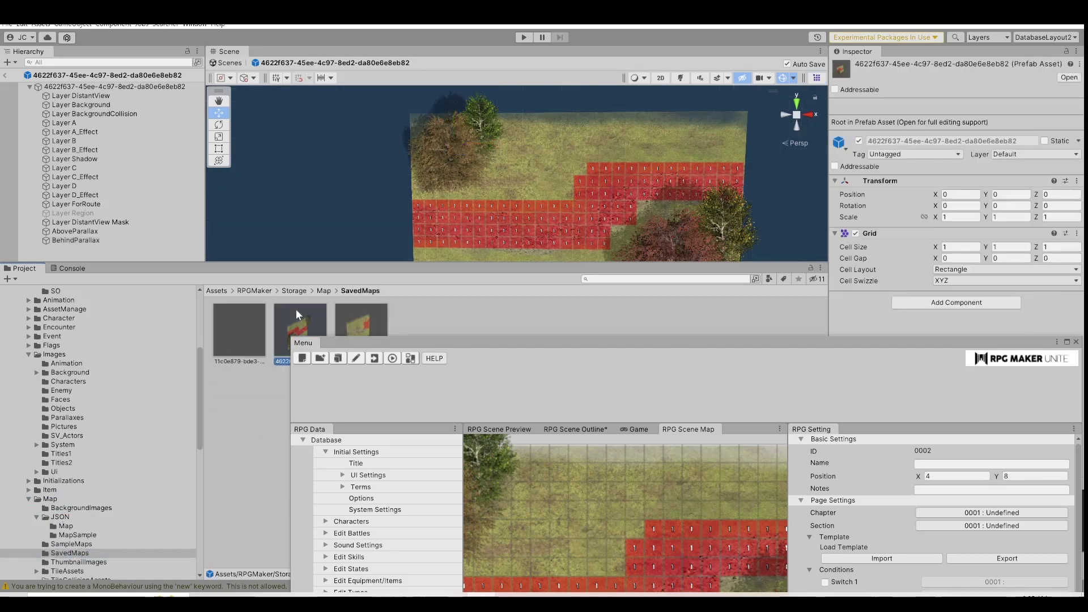
Open the saved map prefab and toggle the AboveParallax tree's visibility off and on.
left_click(1068, 78)
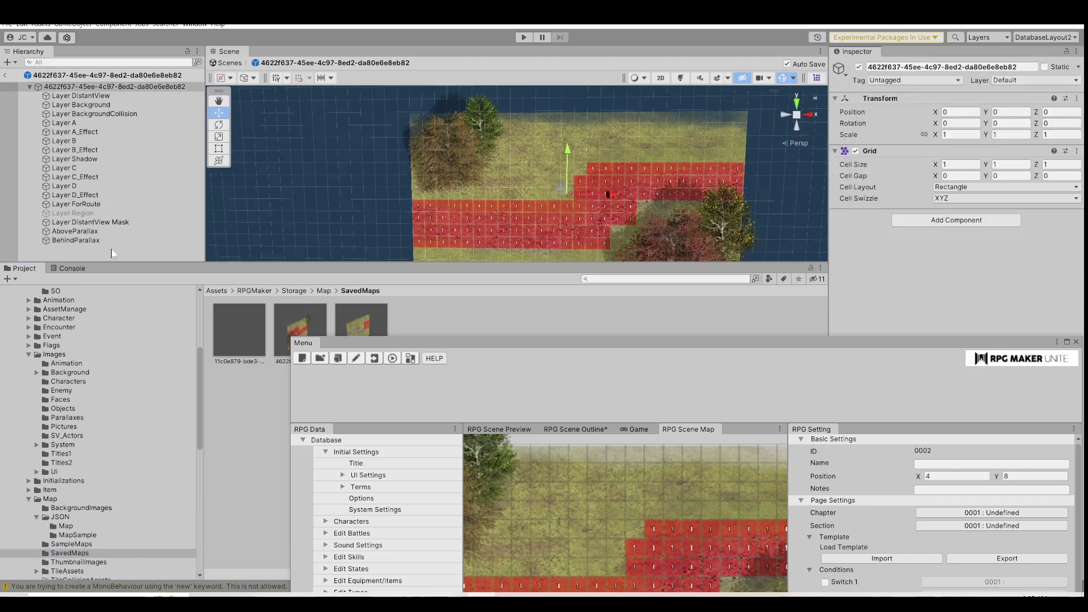
left_click(80, 231)
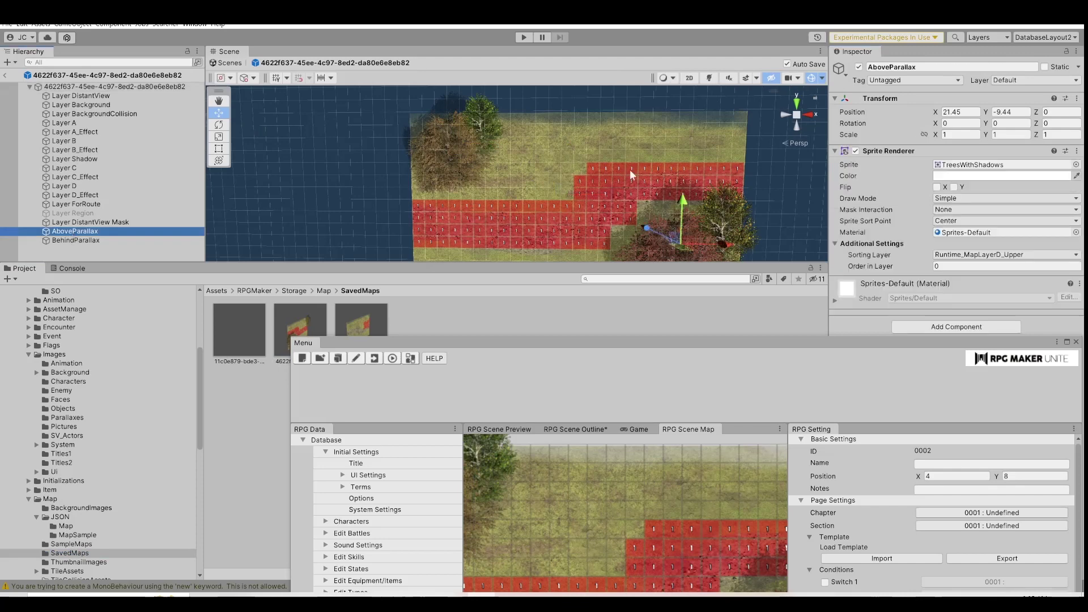
left_click(858, 67)
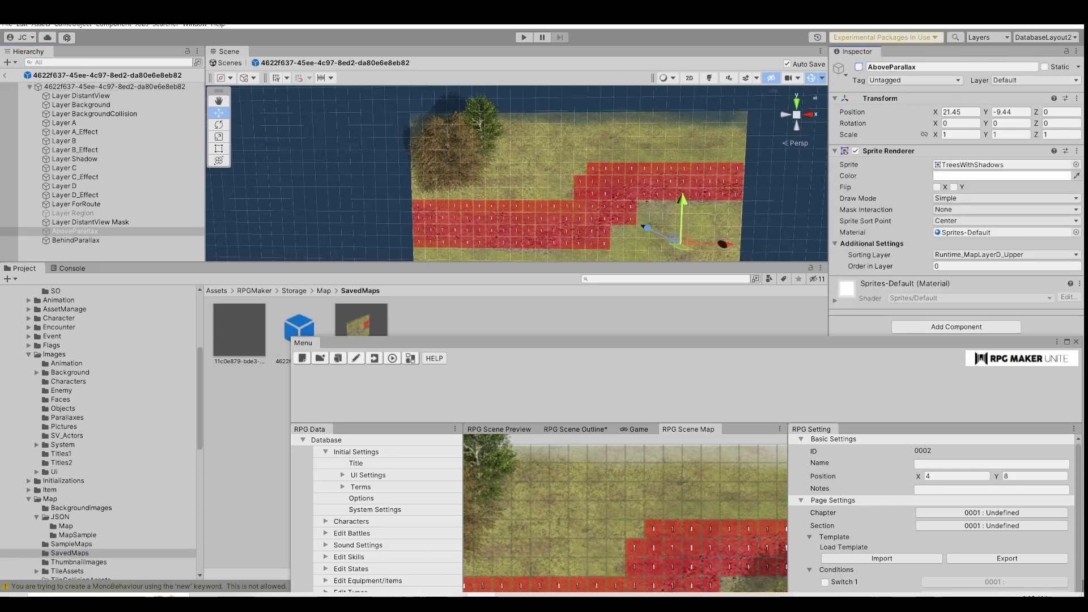
left_click(858, 67)
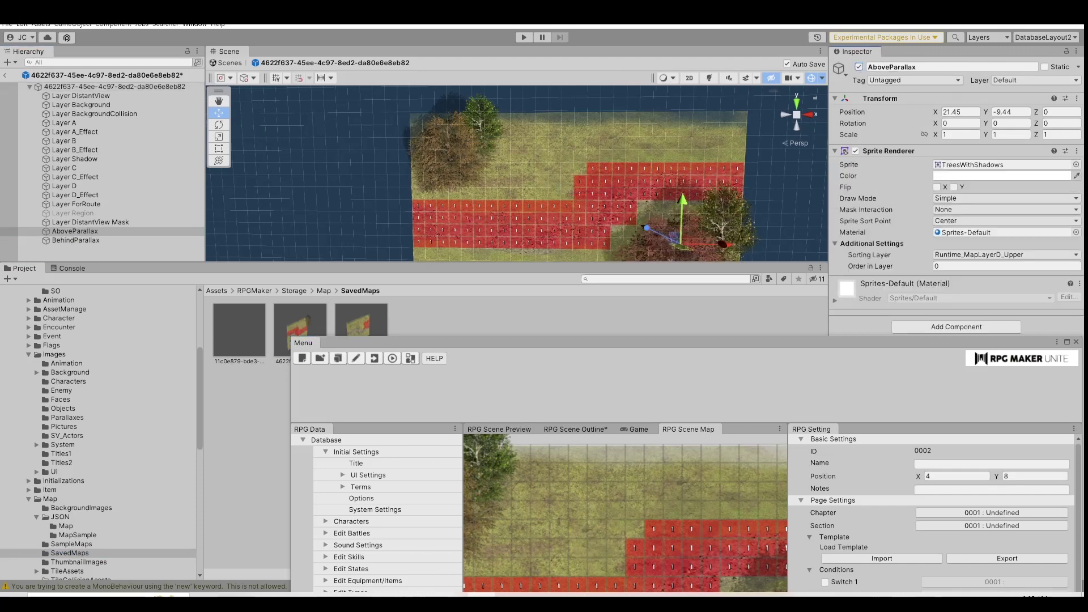
Delete the AboveParallax and BehindParallax tree objects from the Hierarchy.
right_click(60, 231)
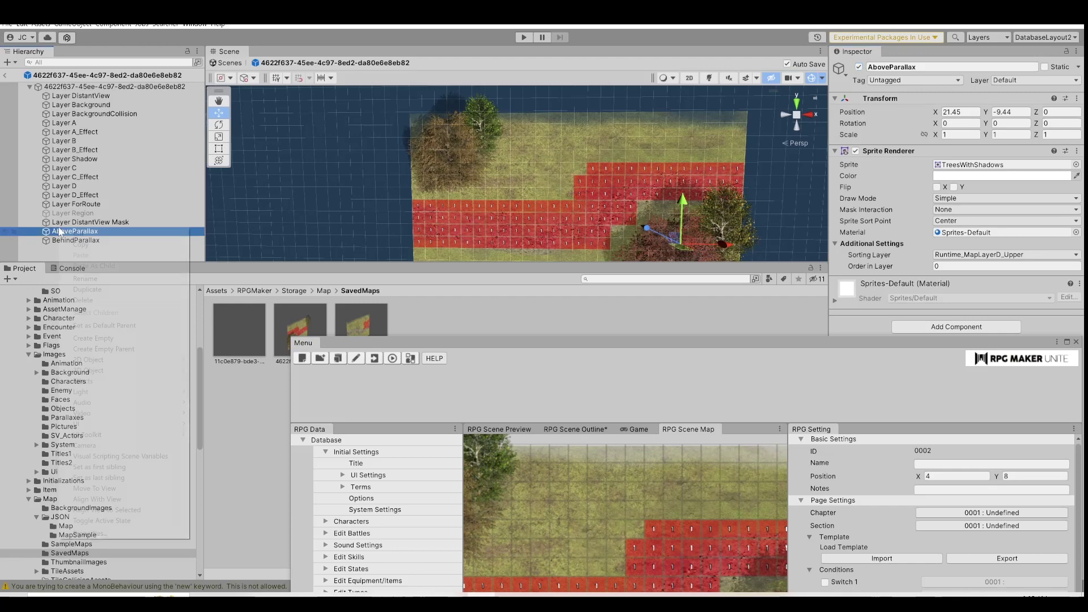
left_click(93, 300)
right_click(61, 231)
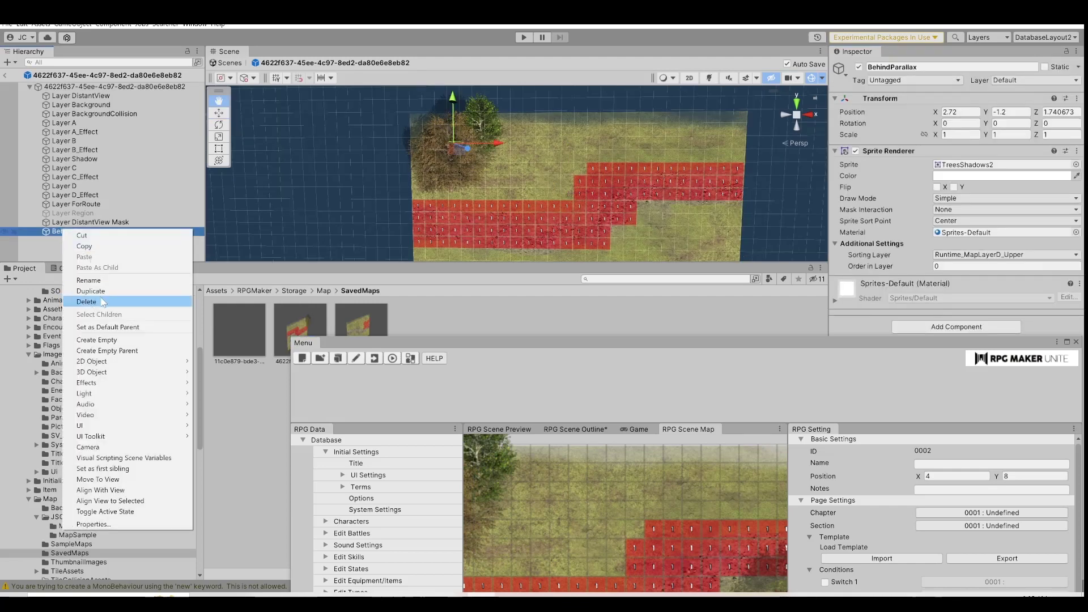
left_click(102, 302)
left_click(83, 86)
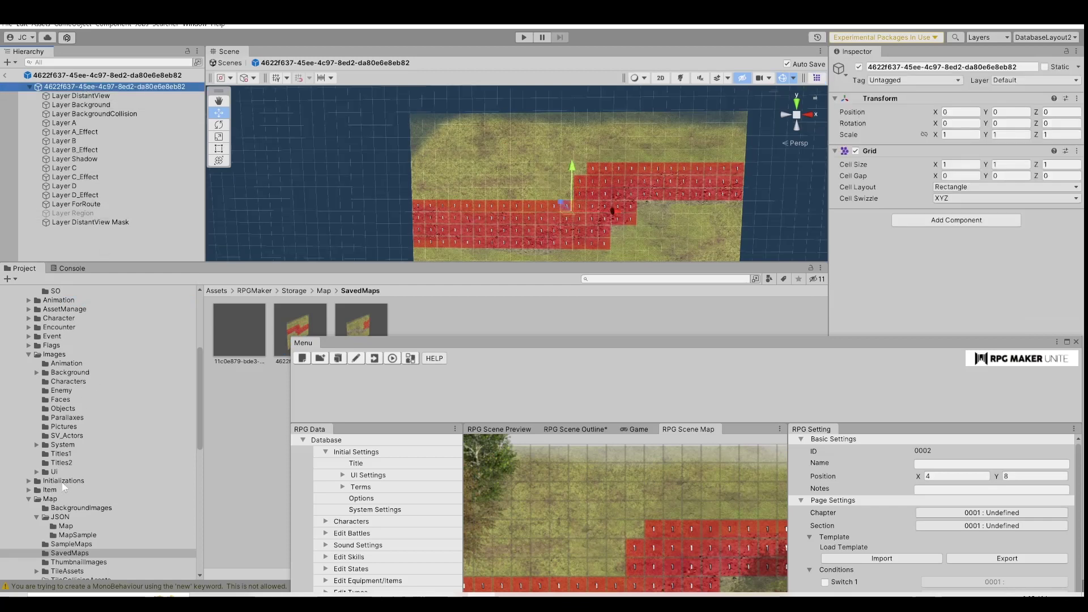
Expand the MapImages folder in the Project tree and show its contents.
scroll(64, 486, "up", 6)
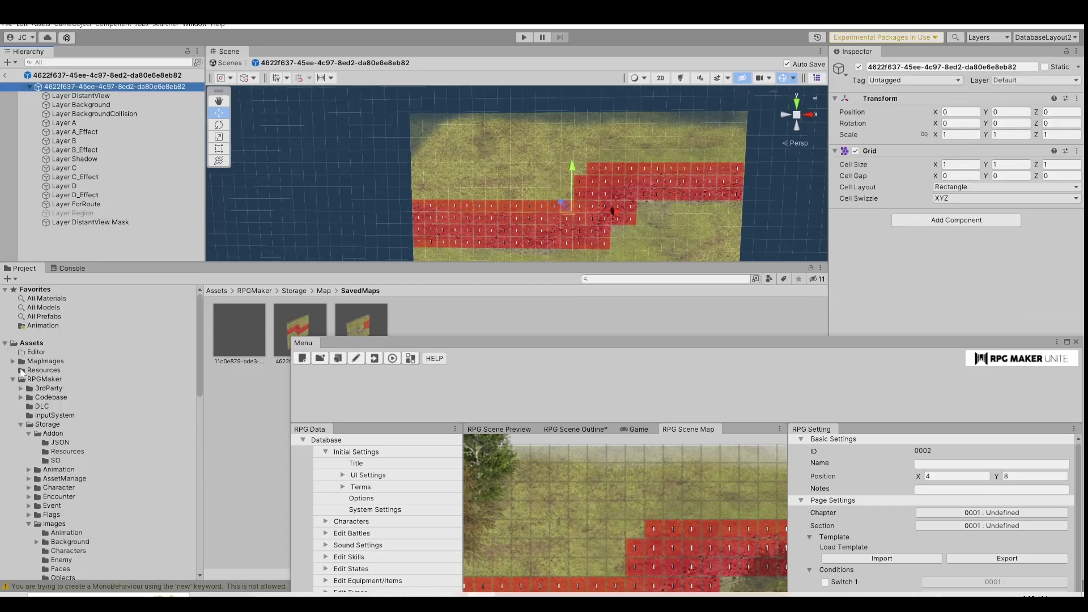
left_click(12, 361)
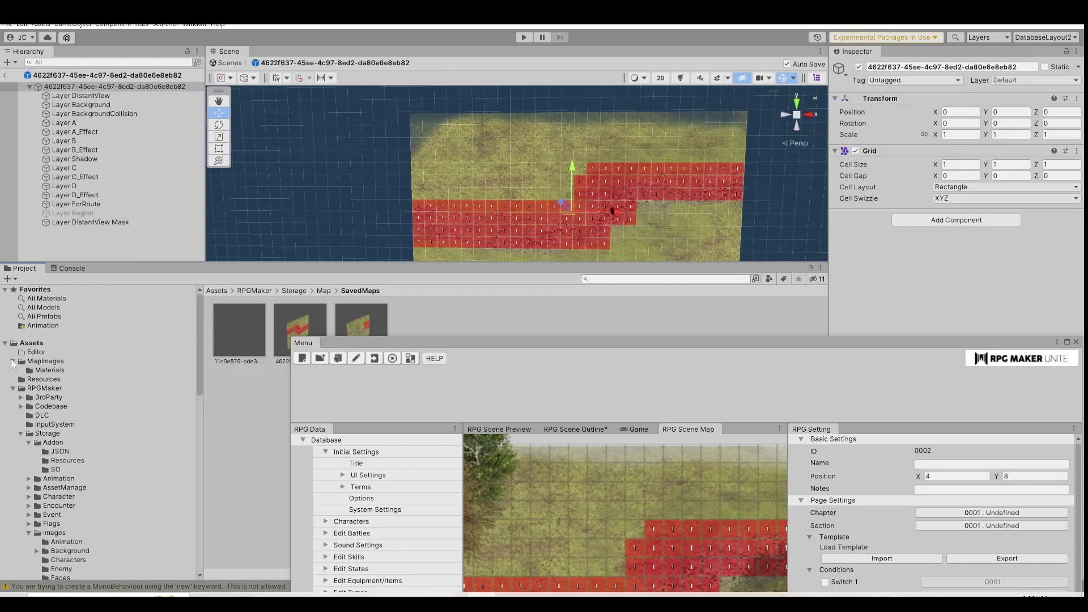
left_click(54, 361)
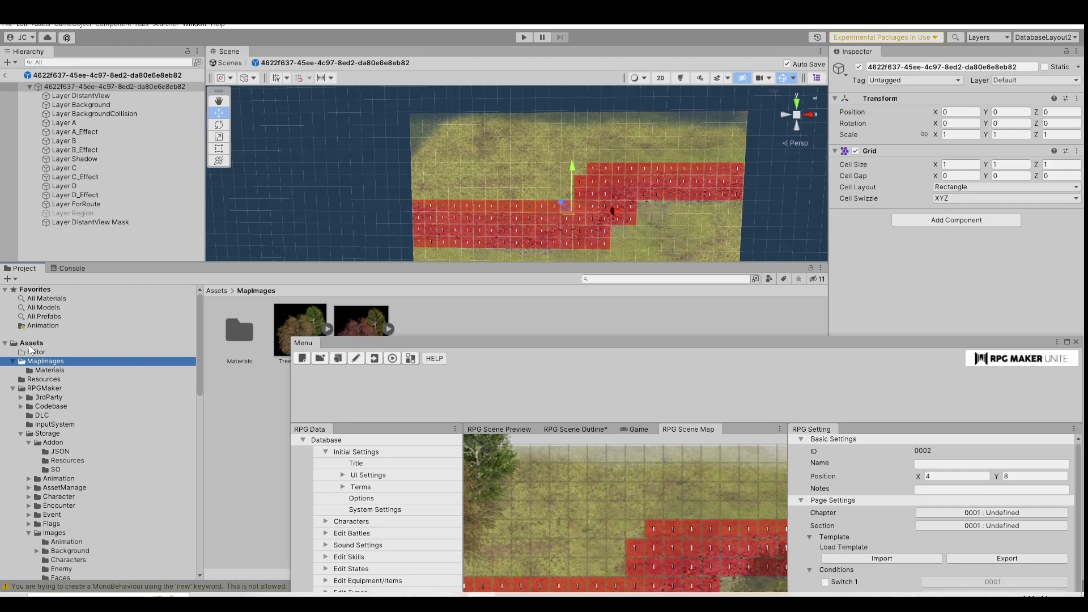
Cancel the Assets Create menu, return to MapImages and move the RPG Maker editor lower.
left_click(31, 342)
right_click(261, 423)
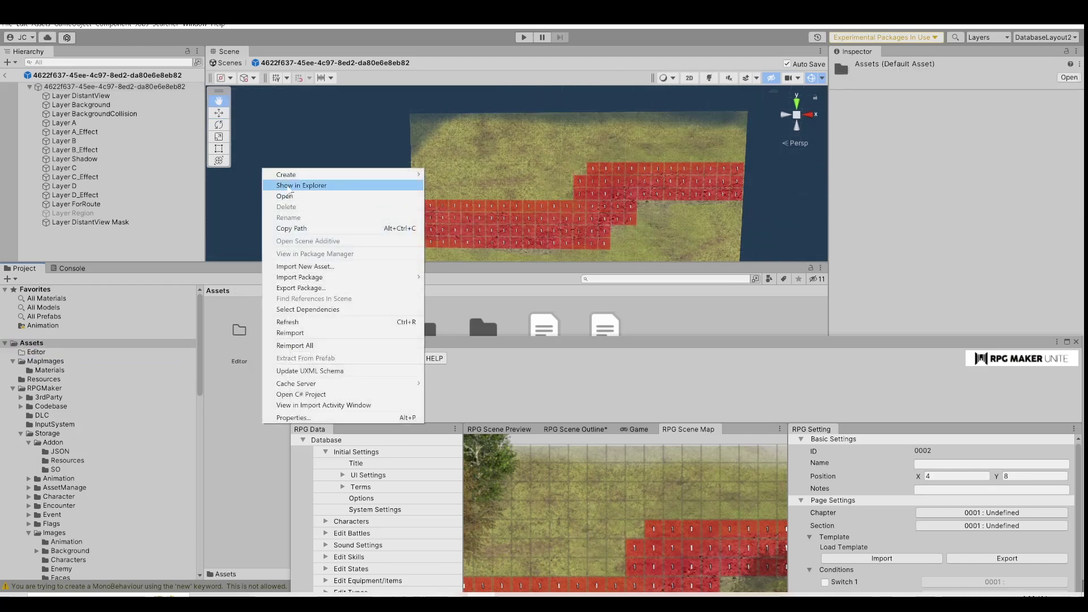
mouse_move(288, 174)
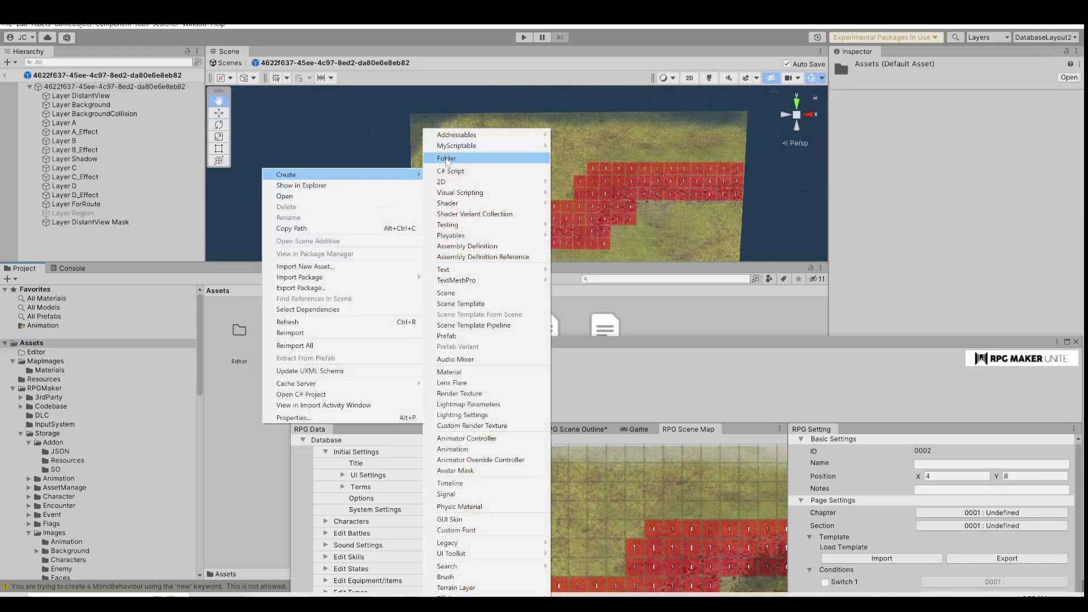
left_click(238, 468)
left_click(37, 362)
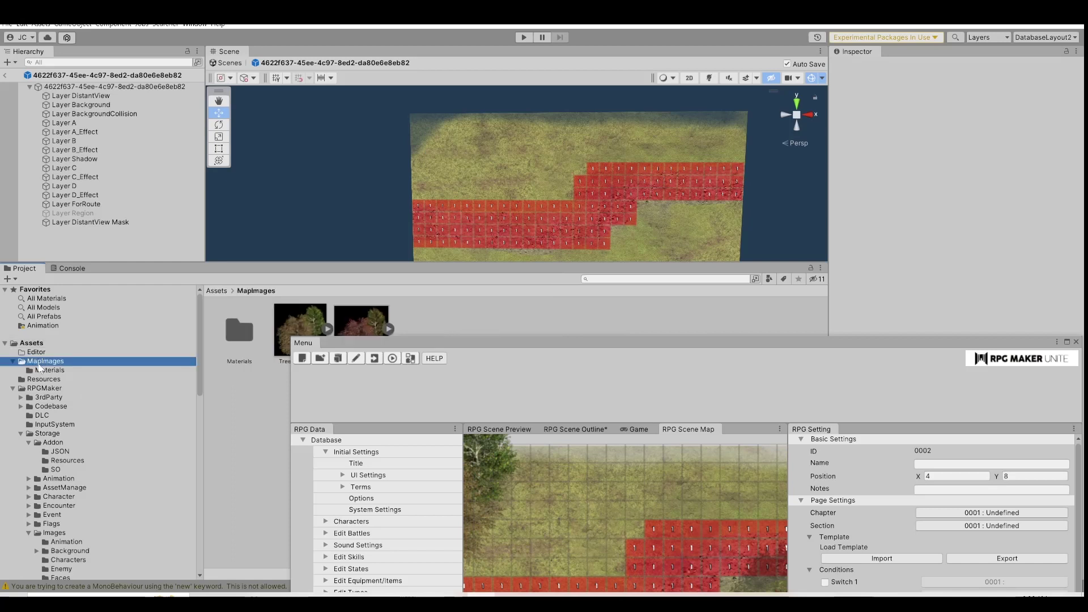
left_click_drag(496, 347, 359, 447)
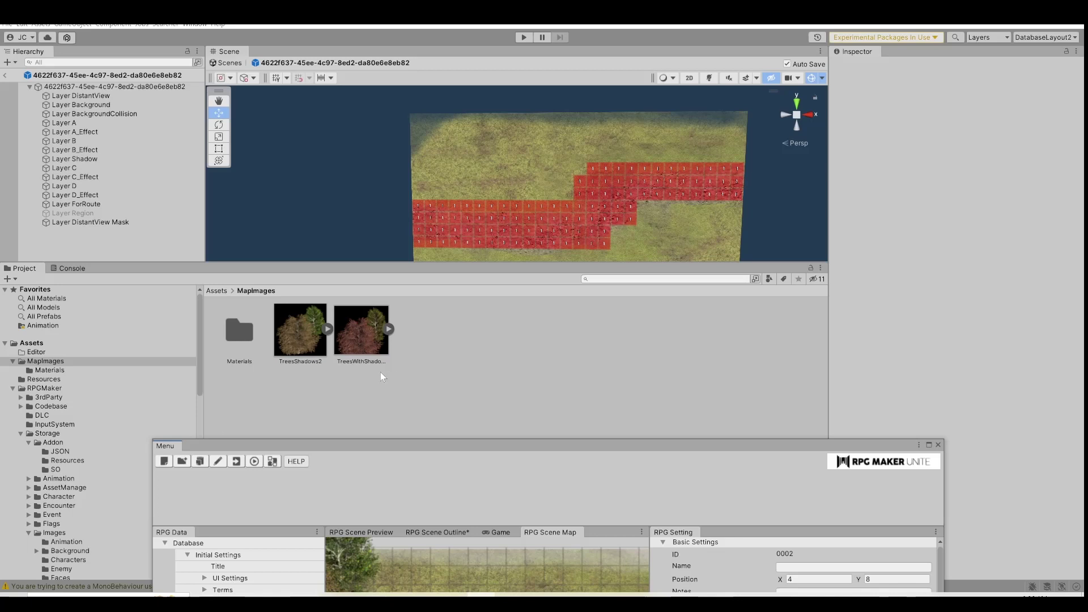
Set the TreesWithShadows image's Texture Type to Sprite (2D and UI).
left_click(355, 338)
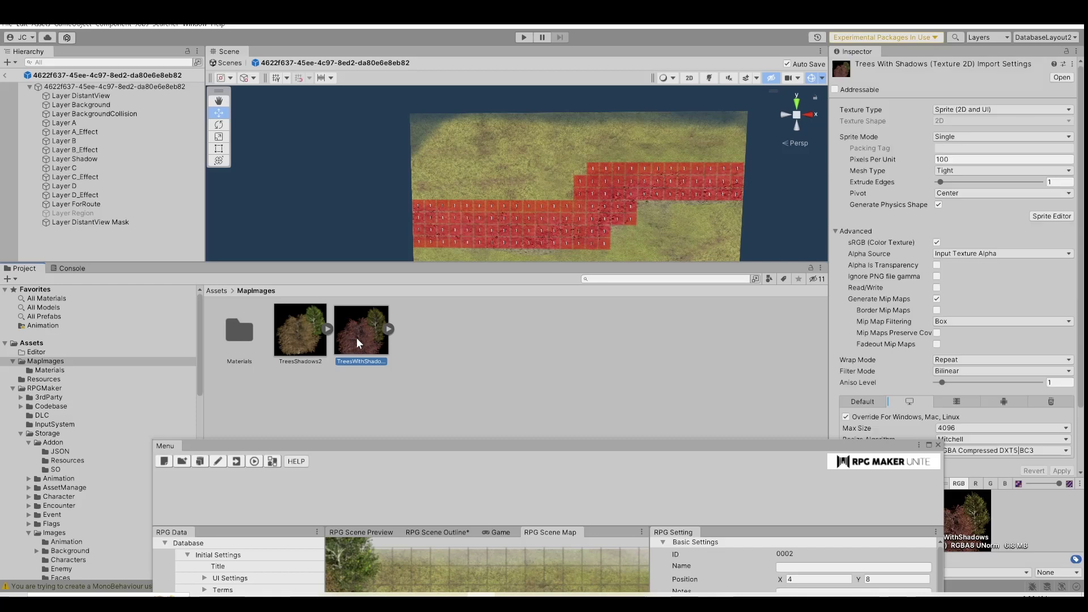
left_click(958, 110)
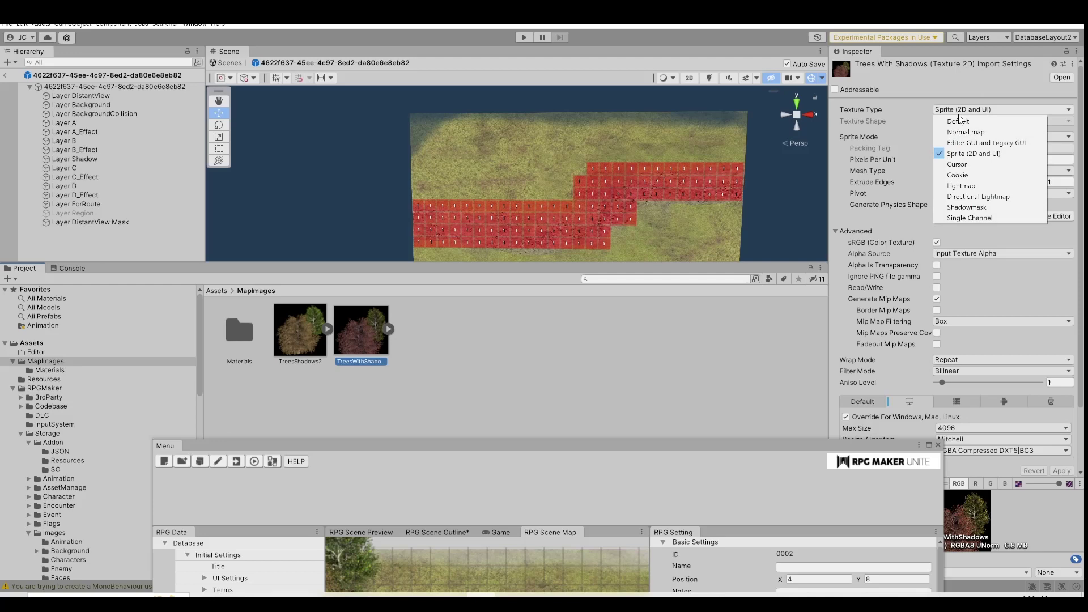
left_click(957, 121)
left_click(956, 110)
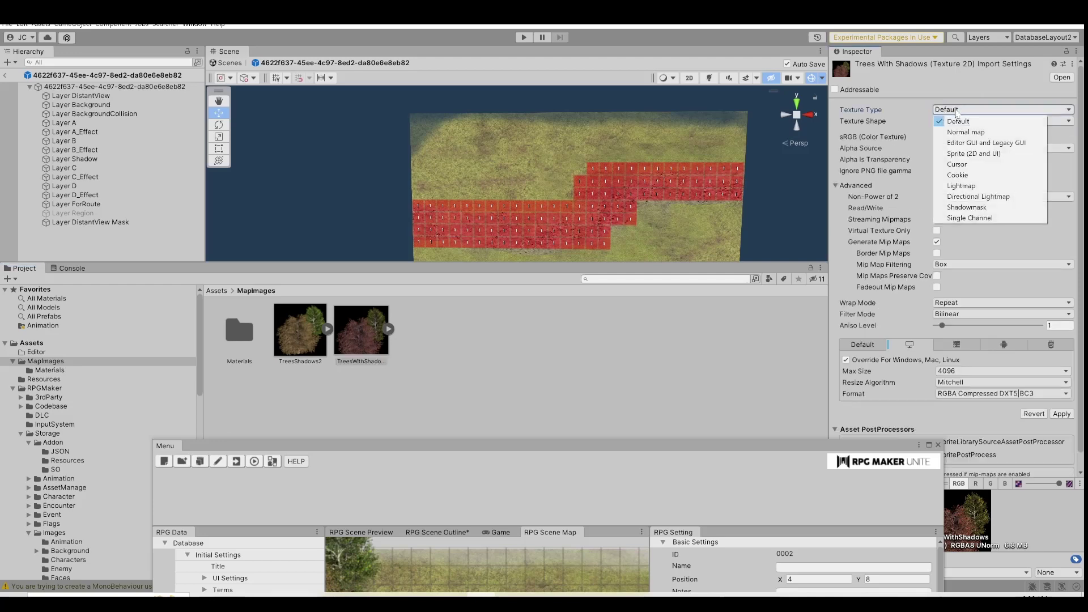
left_click(969, 153)
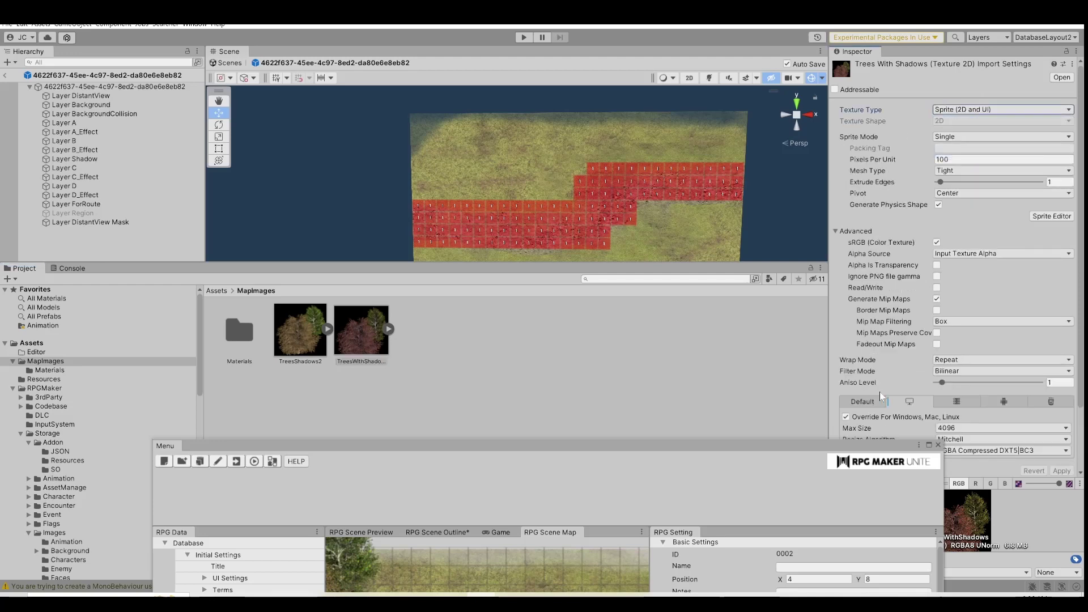
scroll(891, 378, "down", 3)
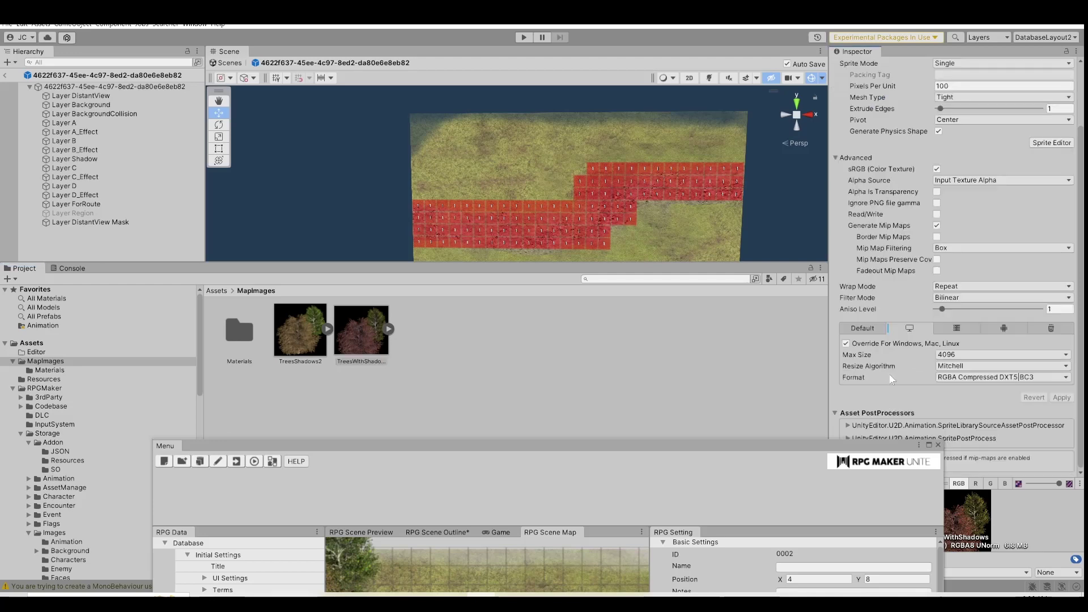
left_click(846, 344)
left_click(846, 345)
Keep Max Size at 4096, turn off Generate Mip Maps, and apply the import settings.
left_click_drag(853, 445, 690, 502)
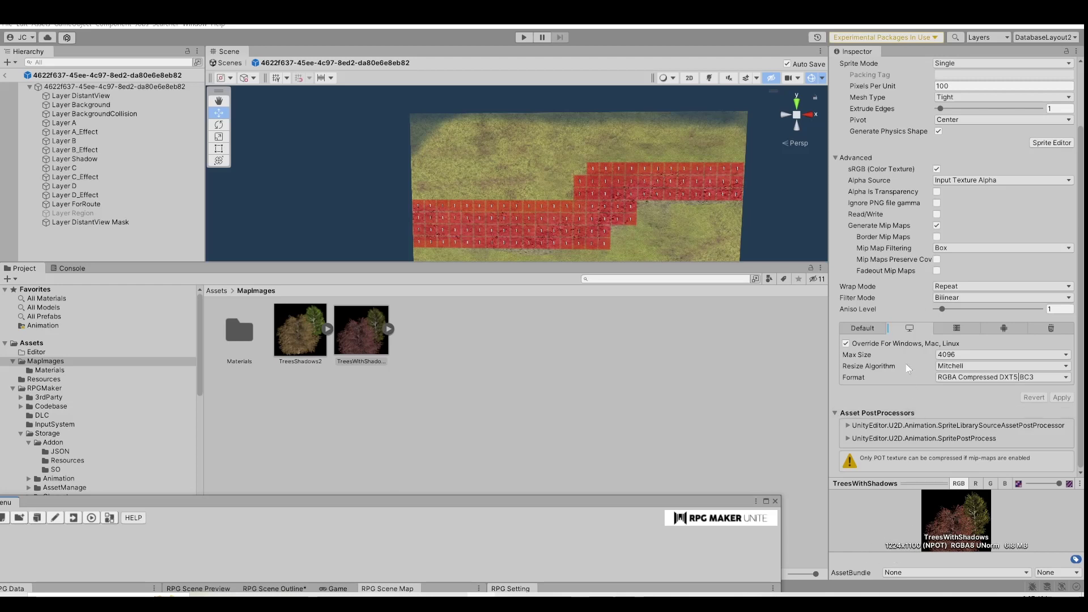
left_click(945, 356)
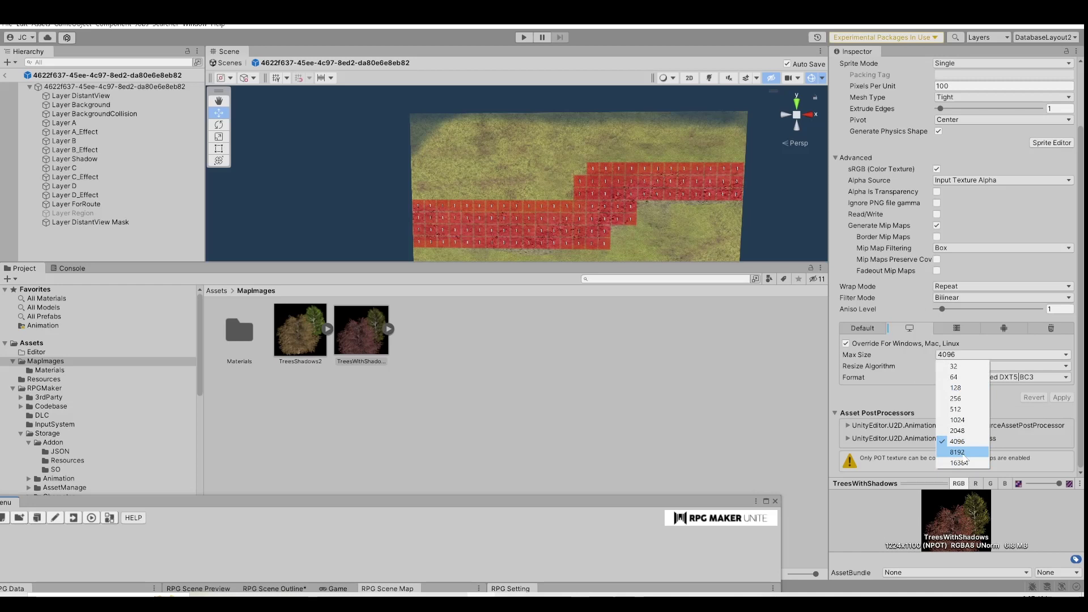
left_click(900, 365)
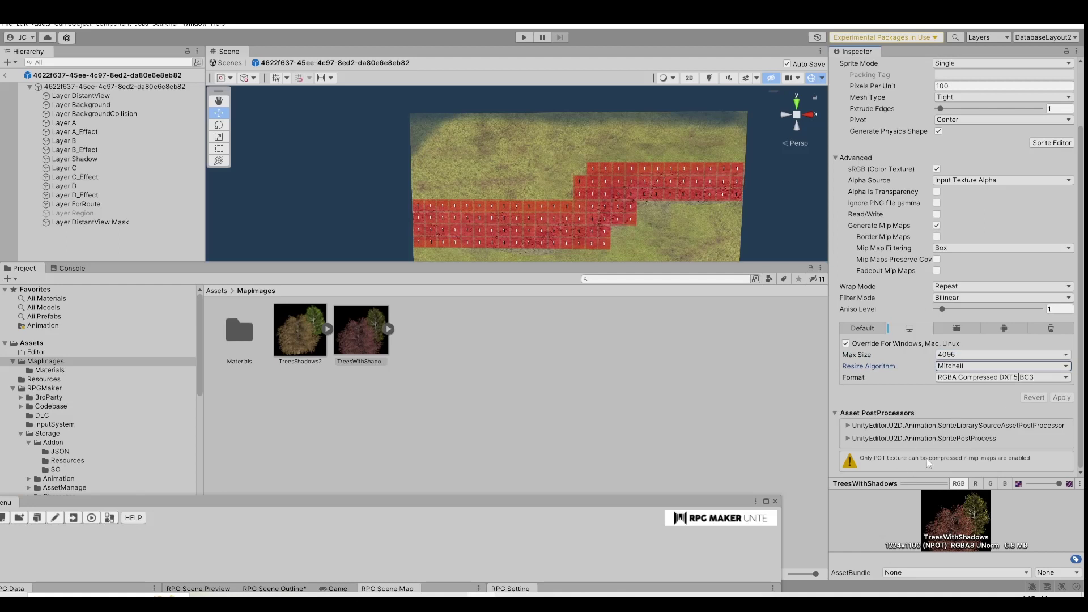
left_click(937, 226)
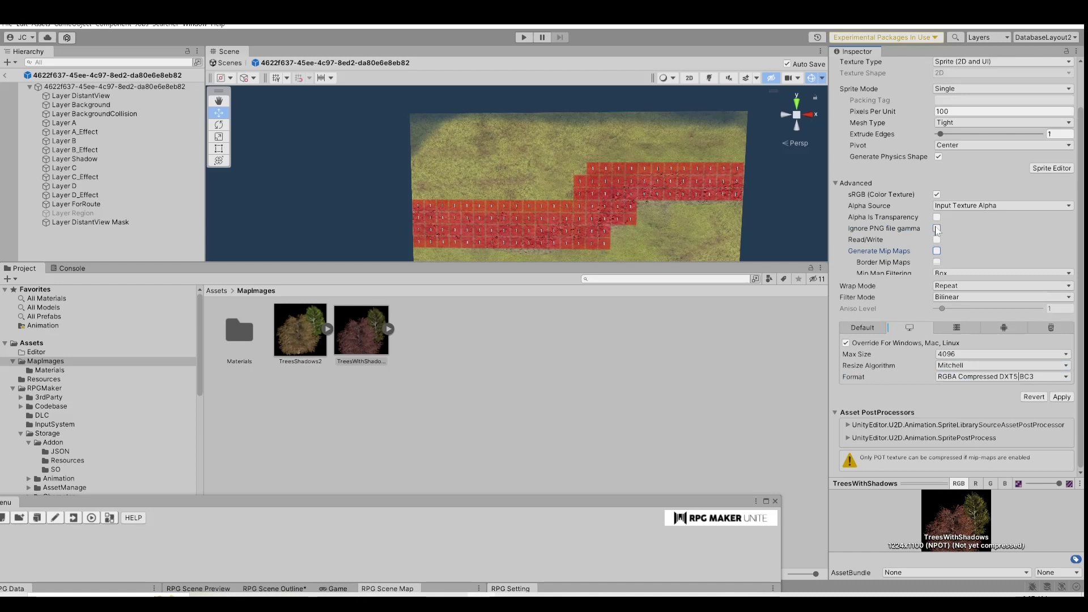
left_click(1058, 397)
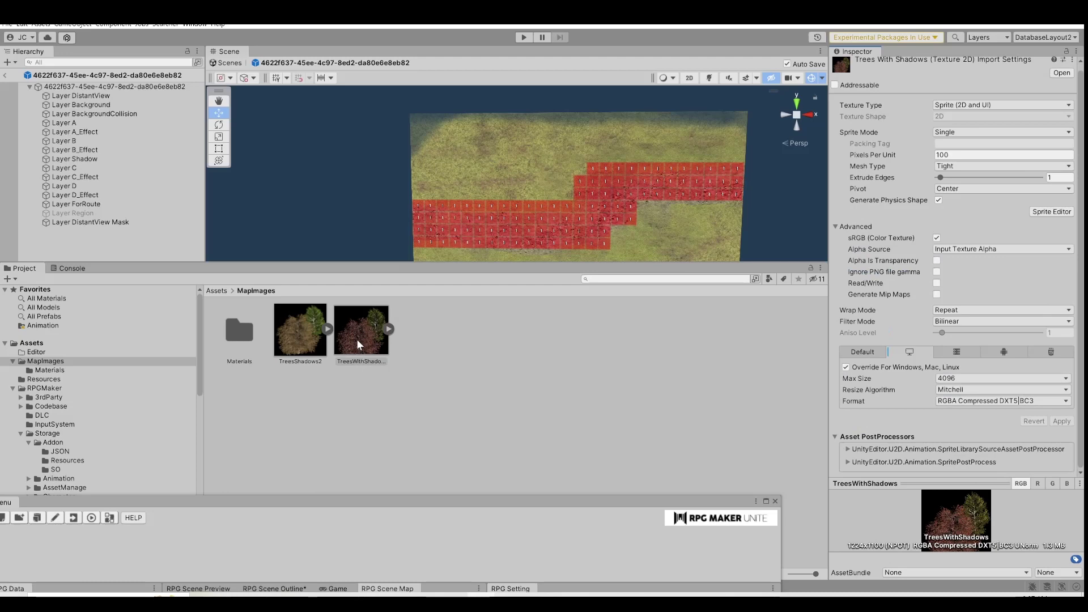
Add TreesWithShadows to the scene via the Hierarchy and move it to X 20.82, Y -9.76.
left_click_drag(361, 330, 52, 92)
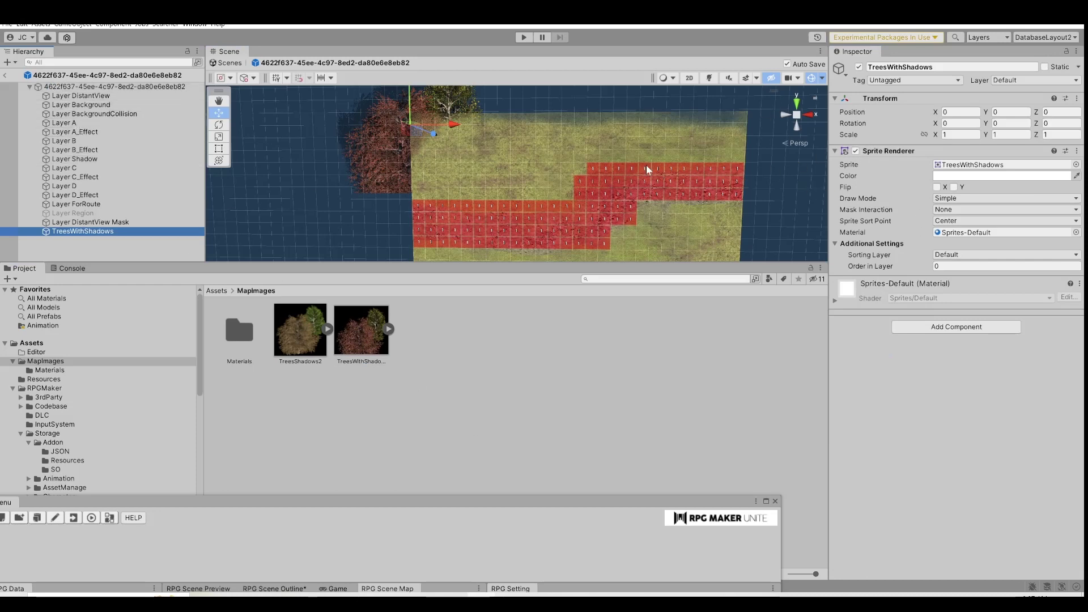
left_click_drag(454, 124, 685, 222)
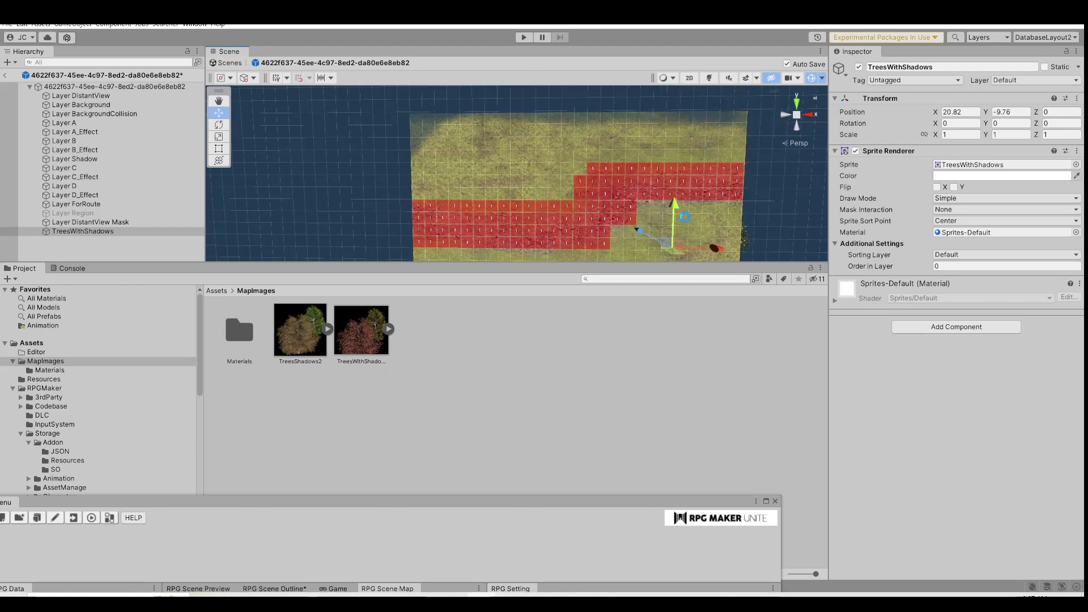
left_click(957, 256)
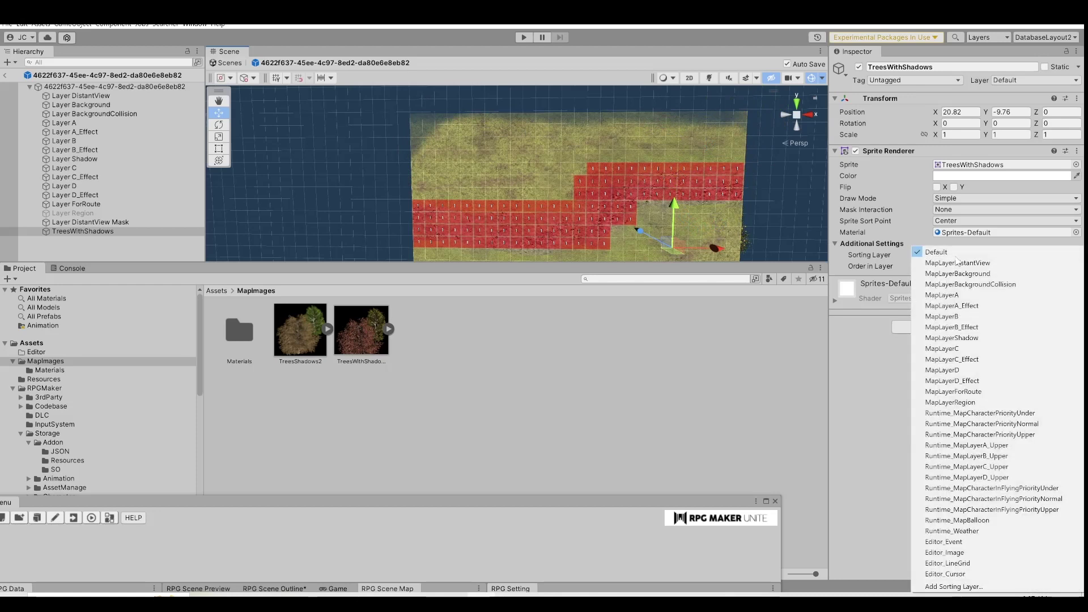
Put TreesWithShadows on sorting layer Runtime_MapLayerD_Upper and nudge it to X 21.78, Y -9.59.
left_click(964, 479)
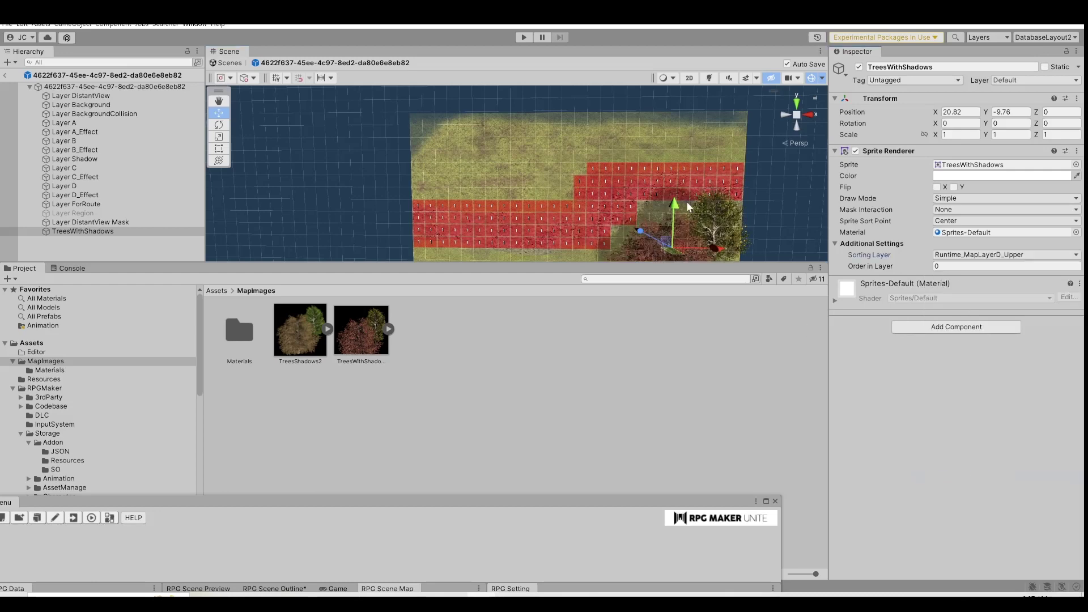
middle_click_drag(609, 218, 560, 178)
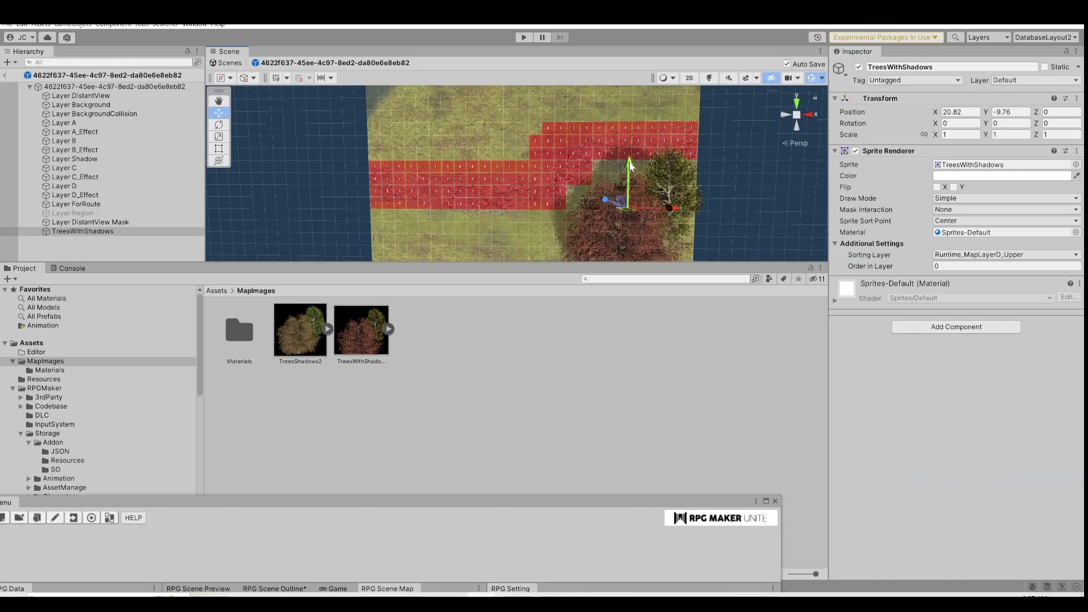
left_click_drag(629, 161, 629, 154)
middle_click_drag(622, 206, 605, 171)
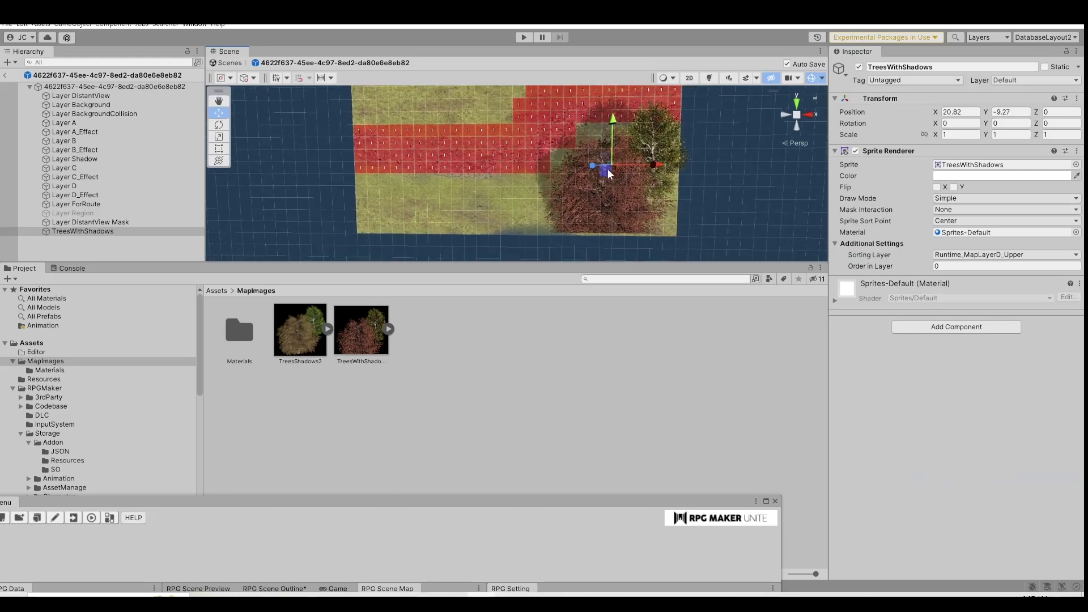
left_click_drag(610, 120, 610, 131)
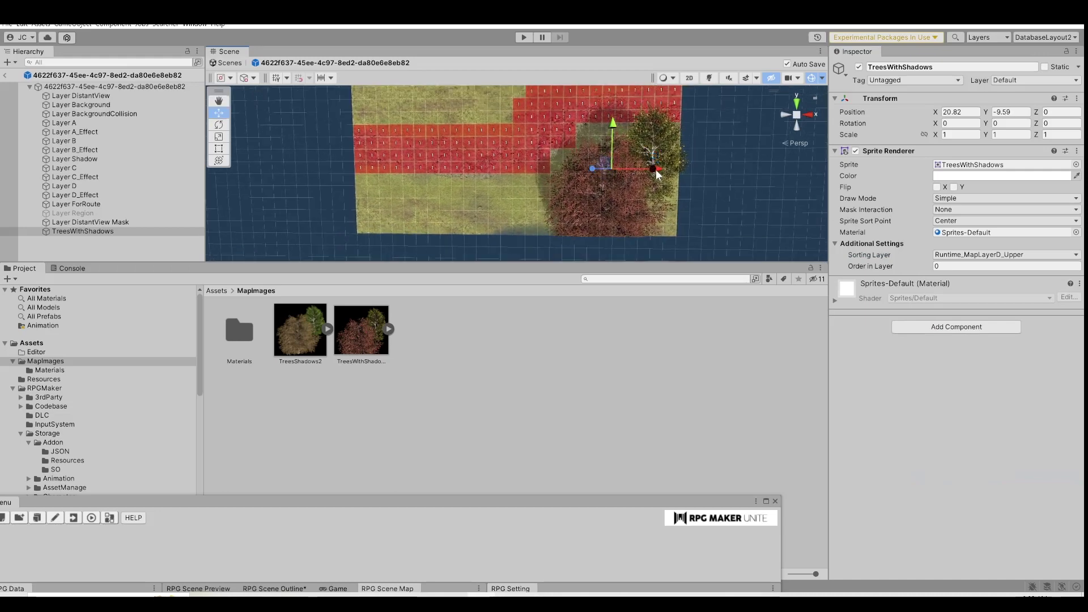
left_click_drag(656, 169, 667, 167)
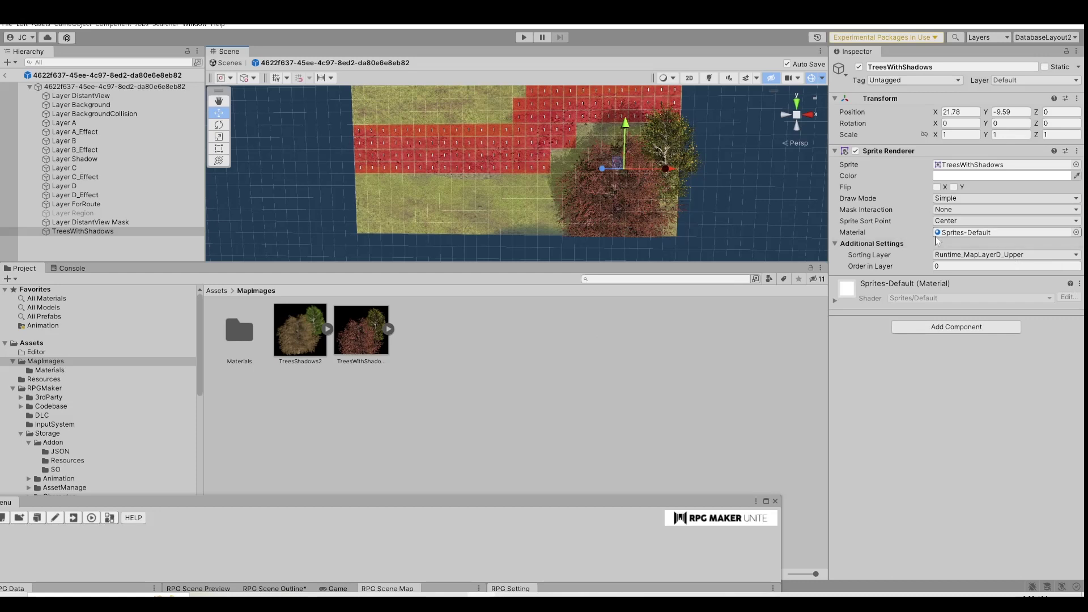
left_click(962, 255)
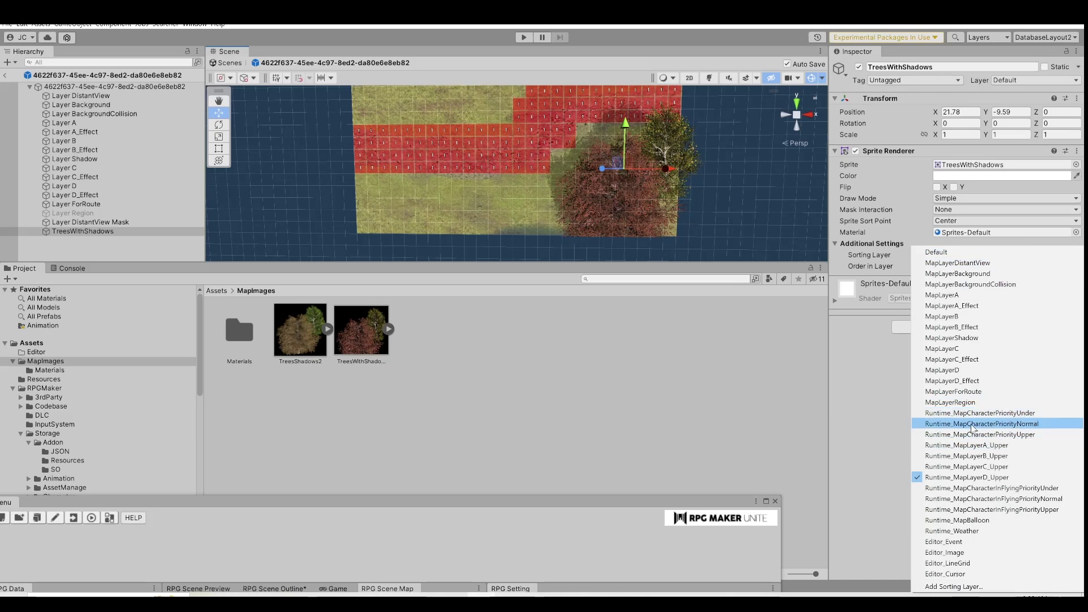
left_click(887, 406)
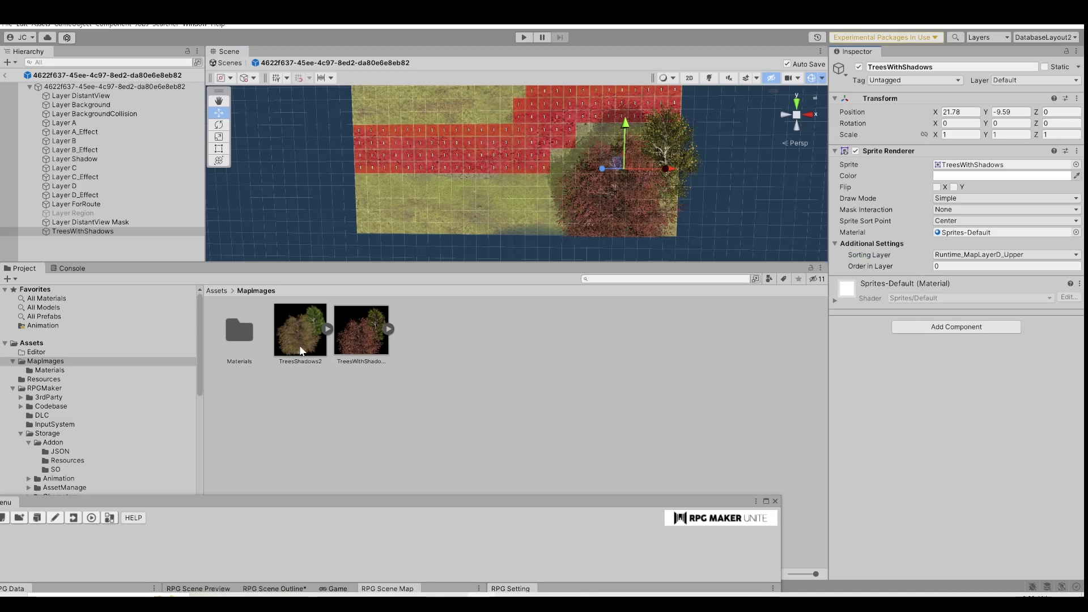
Drag TreesShadows2 into the Hierarchy to add it to the map scene.
left_click_drag(301, 348, 102, 250)
middle_click_drag(339, 102, 352, 190)
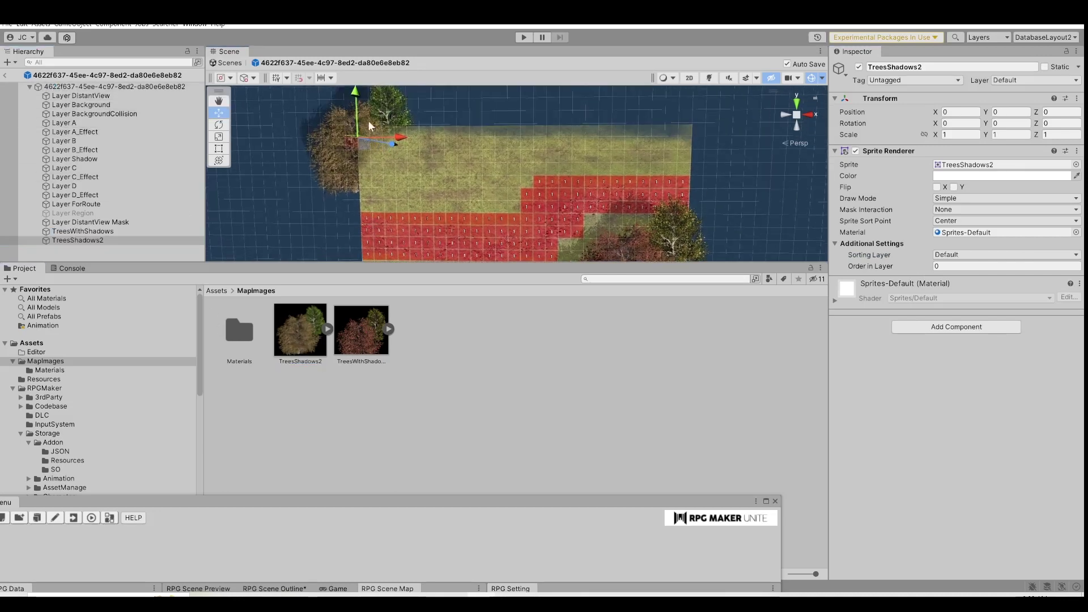
left_click_drag(354, 89, 355, 111)
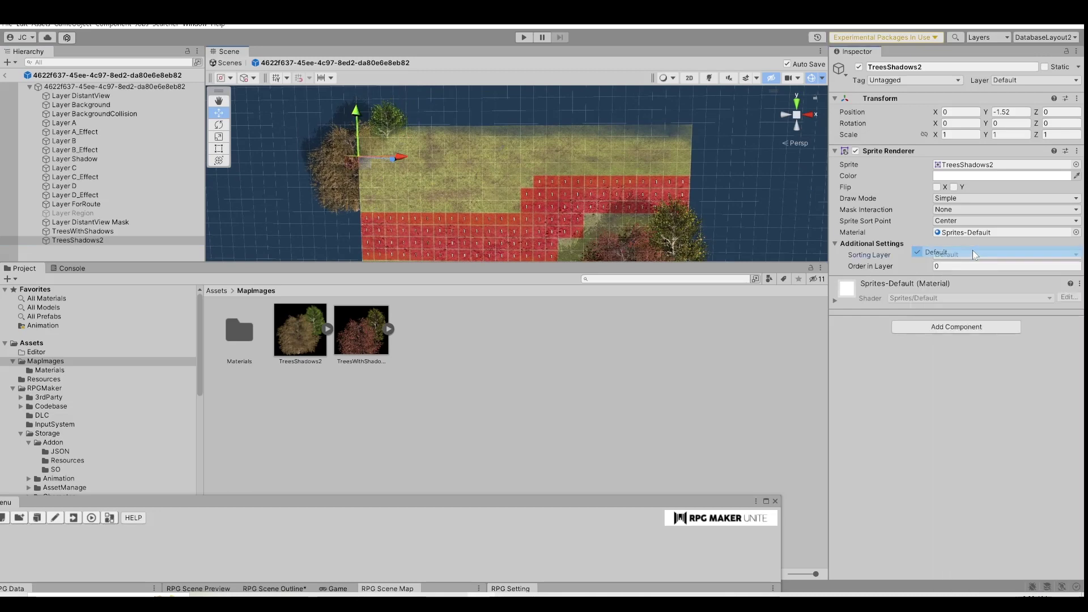
Set TreesShadows2 to sorting layer Runtime_MapLayerD_Upper and move it to X 2.44, Y -2.35.
left_click(968, 256)
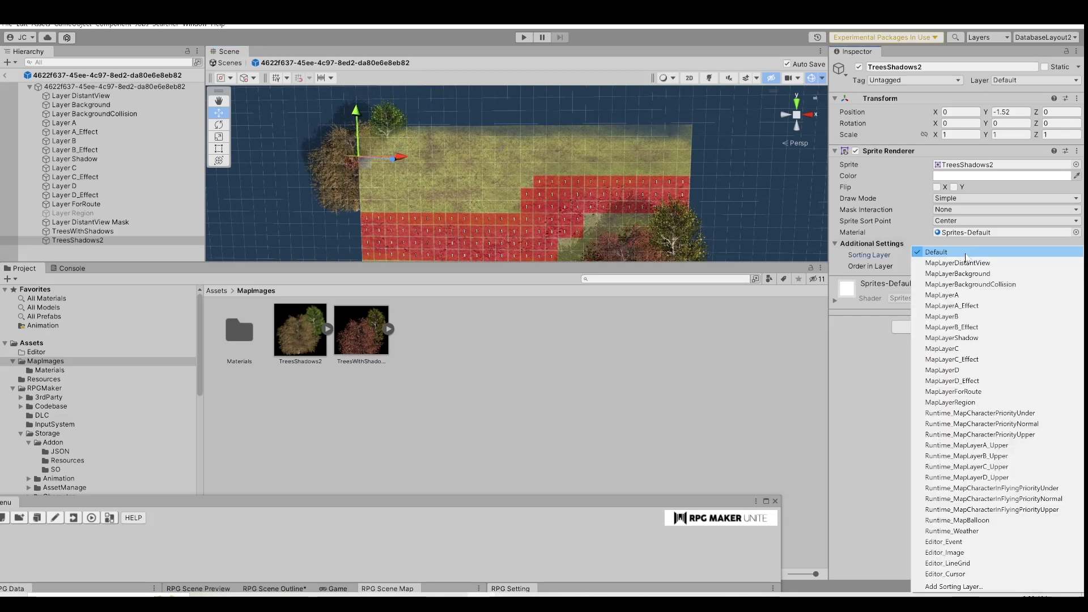
left_click(966, 477)
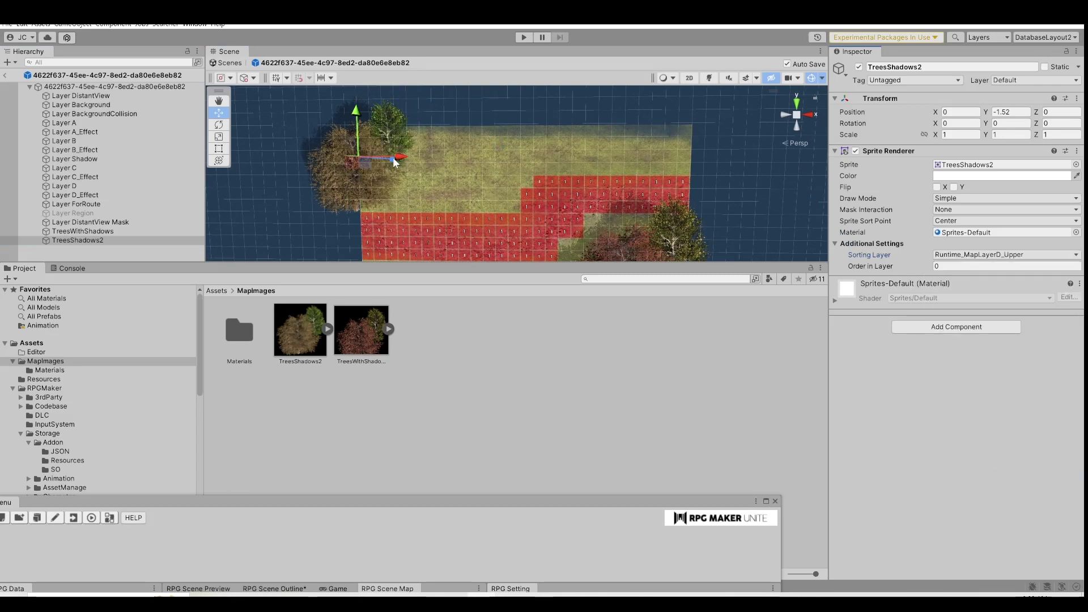
left_click_drag(395, 161, 429, 158)
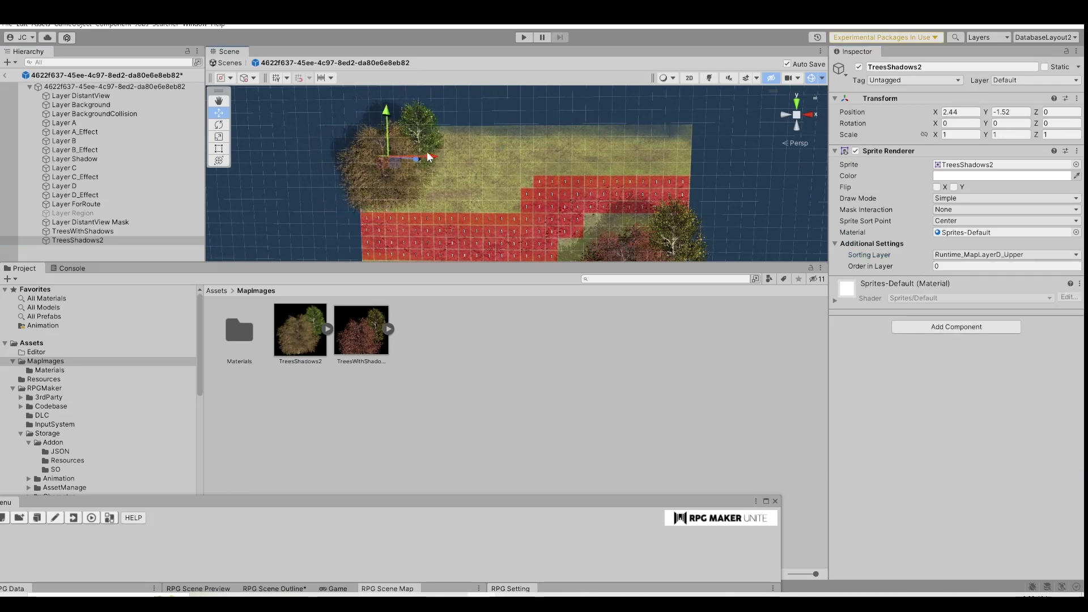
left_click_drag(389, 111, 394, 124)
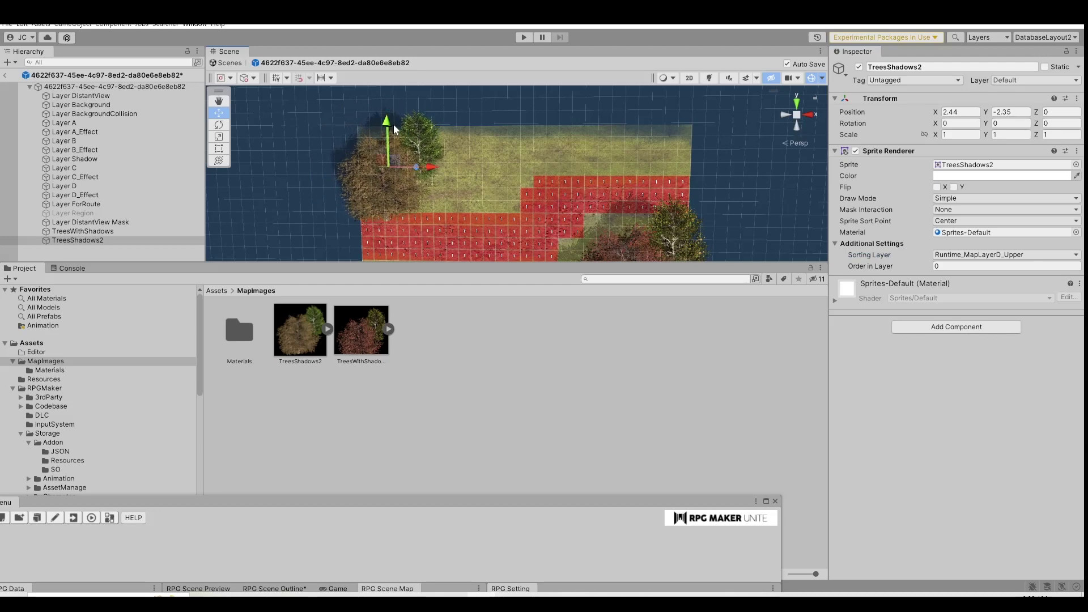
scroll(474, 216, "down", 1)
middle_click_drag(471, 220, 474, 161)
Switch the Scene view to 2D and pan so both trees show, then restore the Rect tool.
left_click(689, 79)
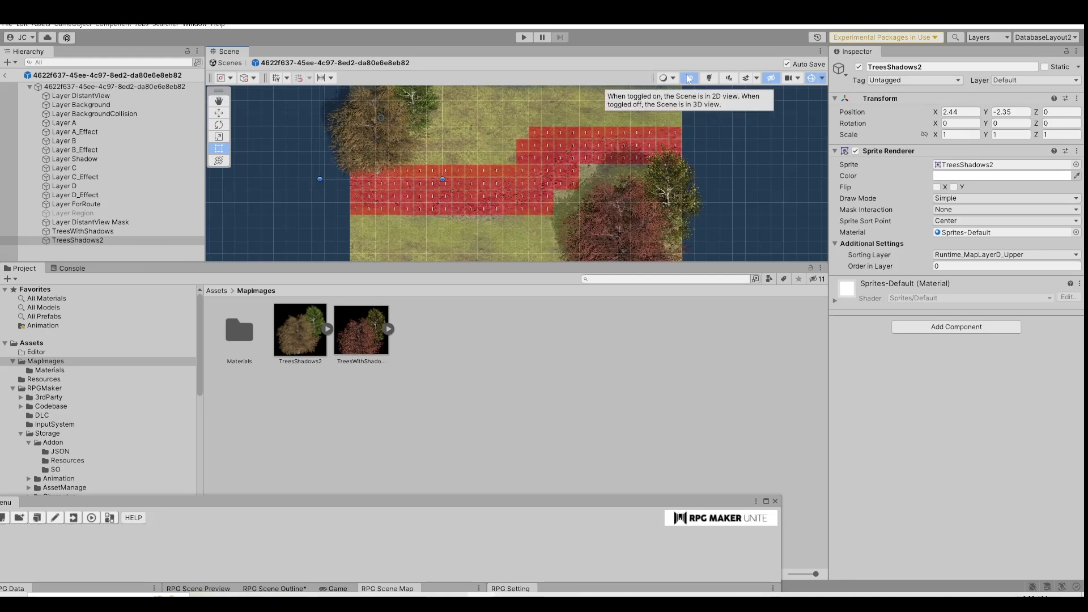
key("q")
left_click_drag(631, 125, 663, 137)
key("t")
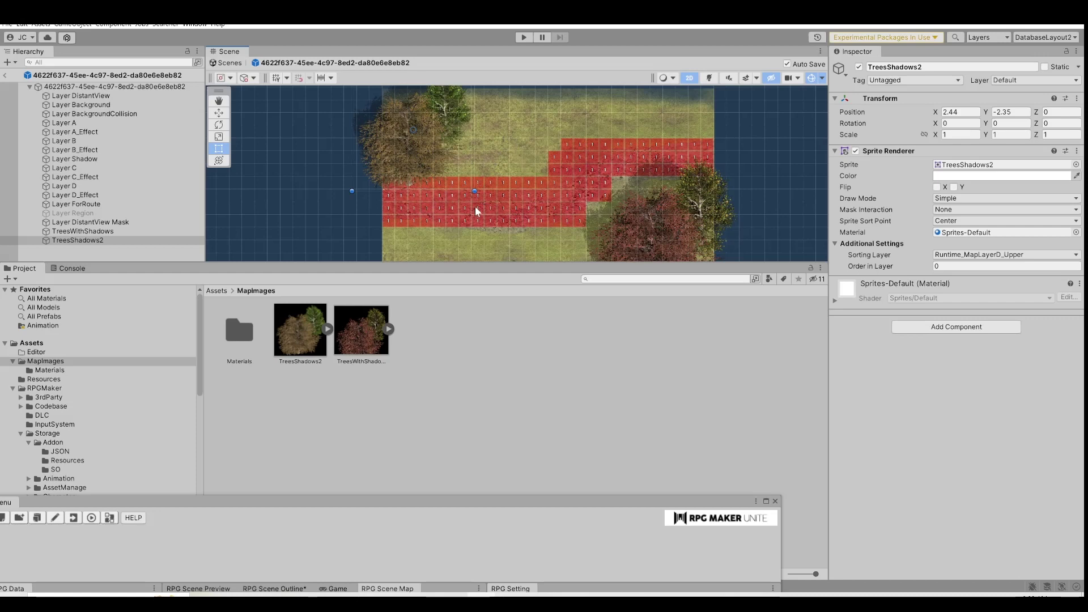
Save the map scene via File > Save.
left_click(8, 23)
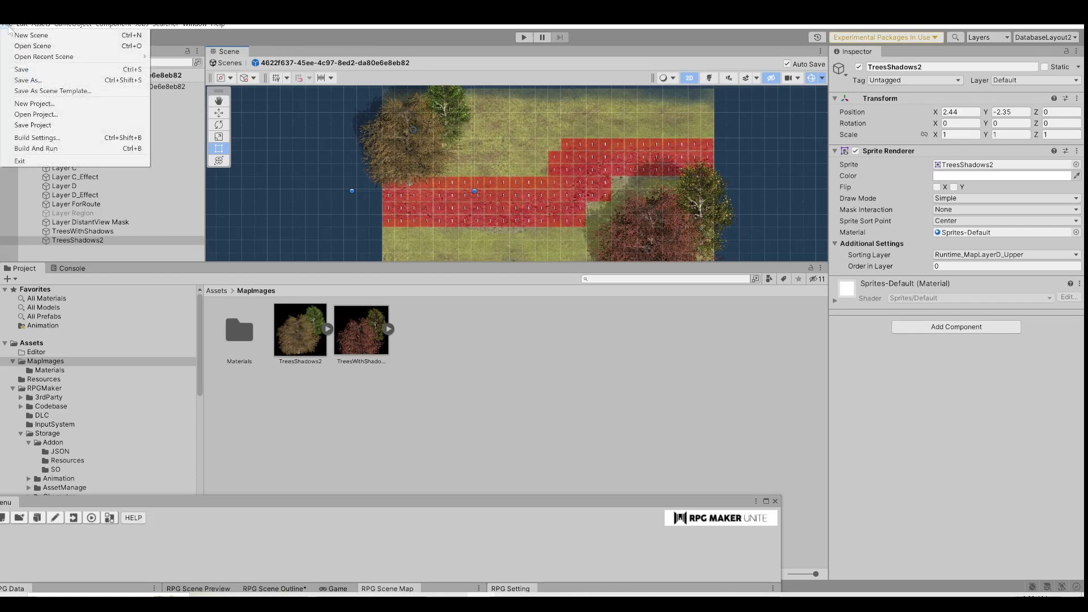
left_click(34, 71)
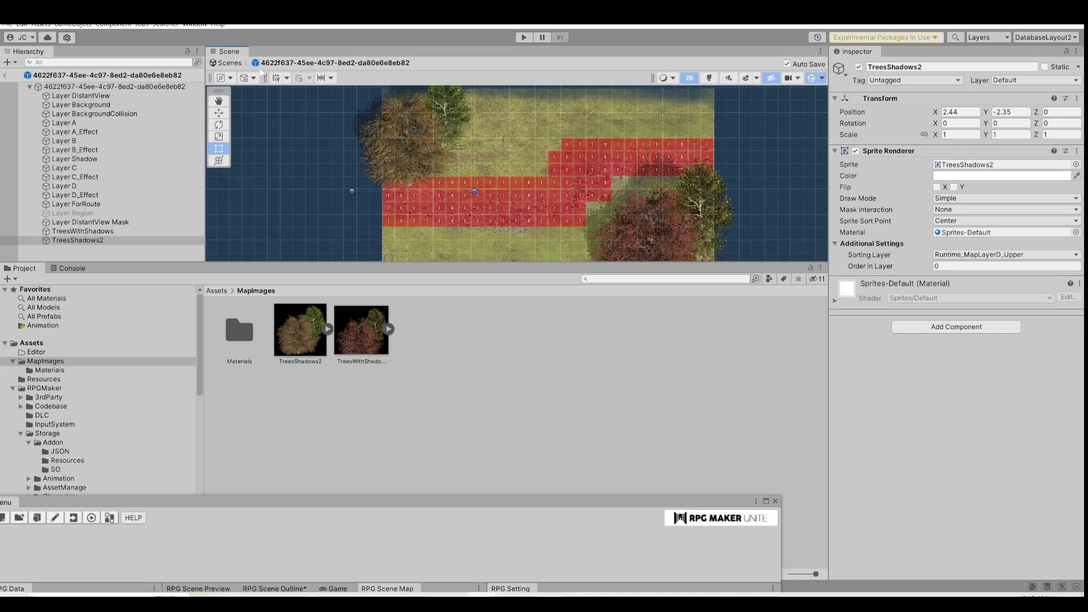
Enter play mode, start from the title screen in the Game view, and walk the character toward the trees.
left_click(522, 37)
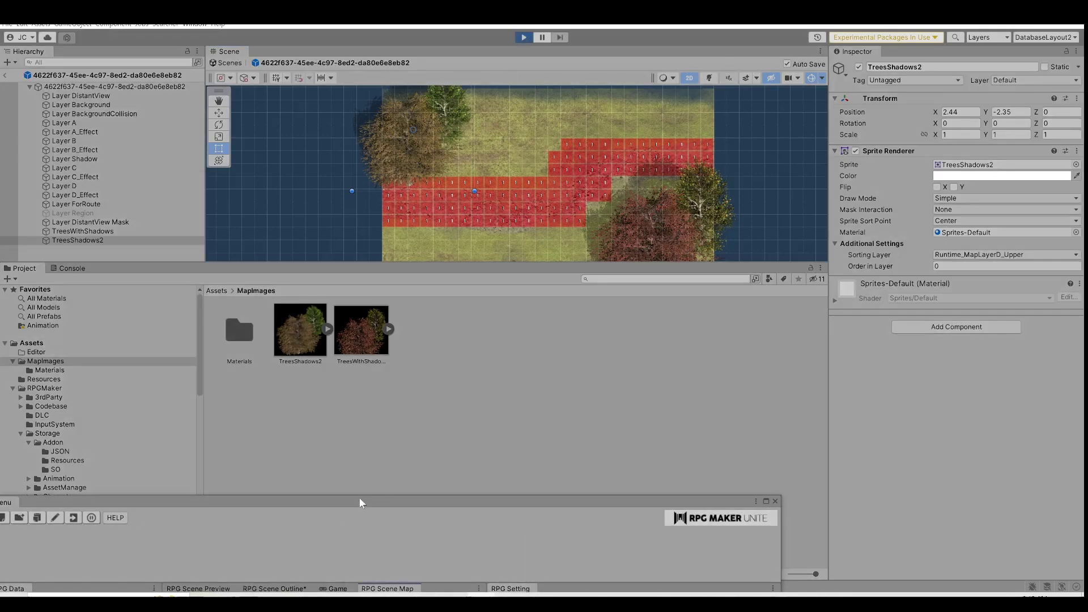
left_click_drag(361, 505, 455, 155)
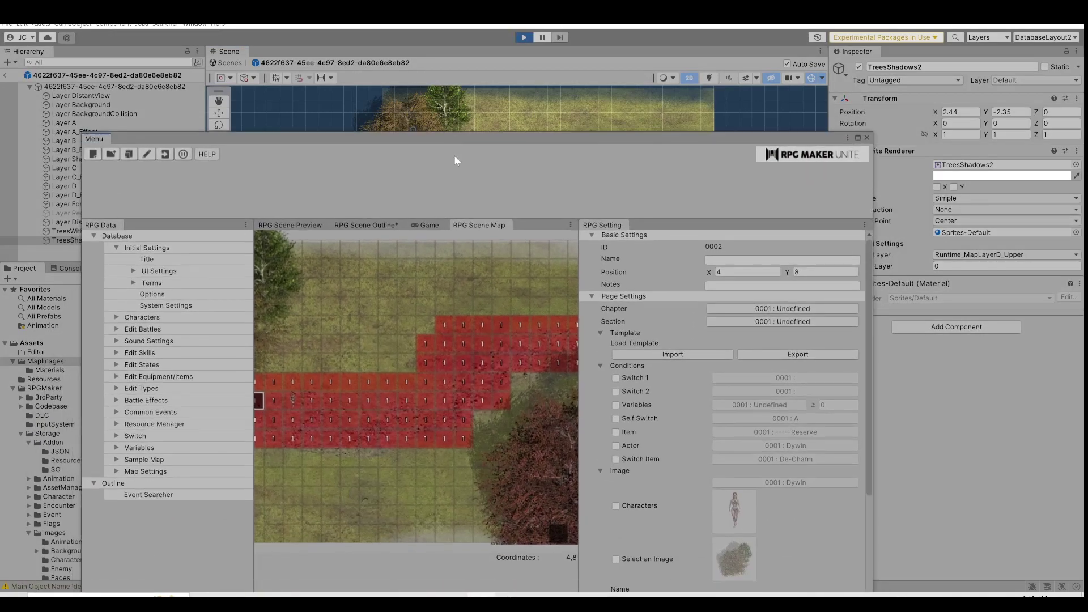
left_click(434, 225)
left_click(414, 429)
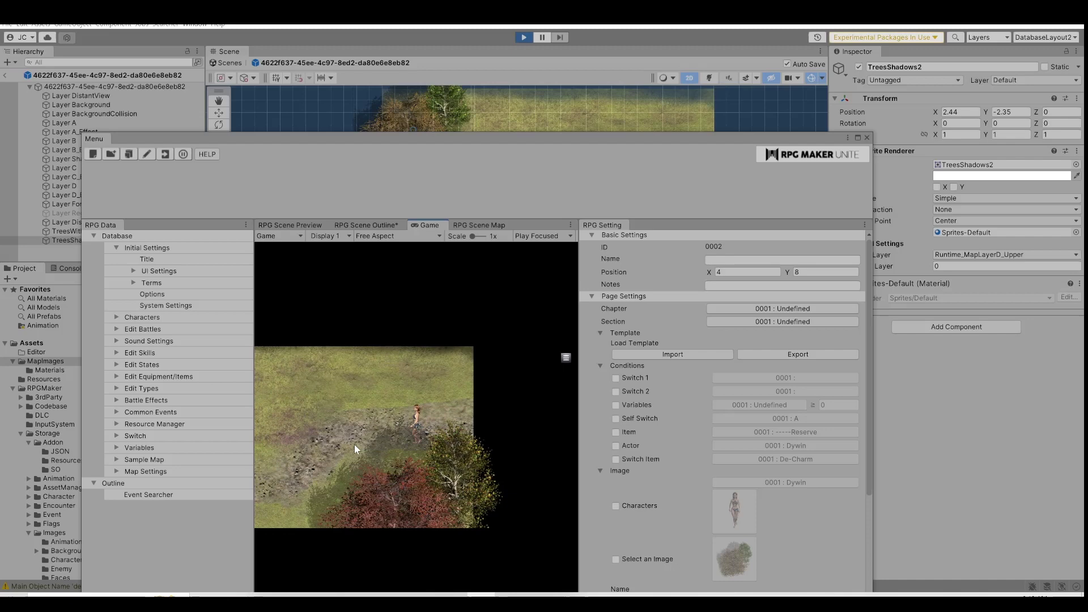
left_click(331, 494)
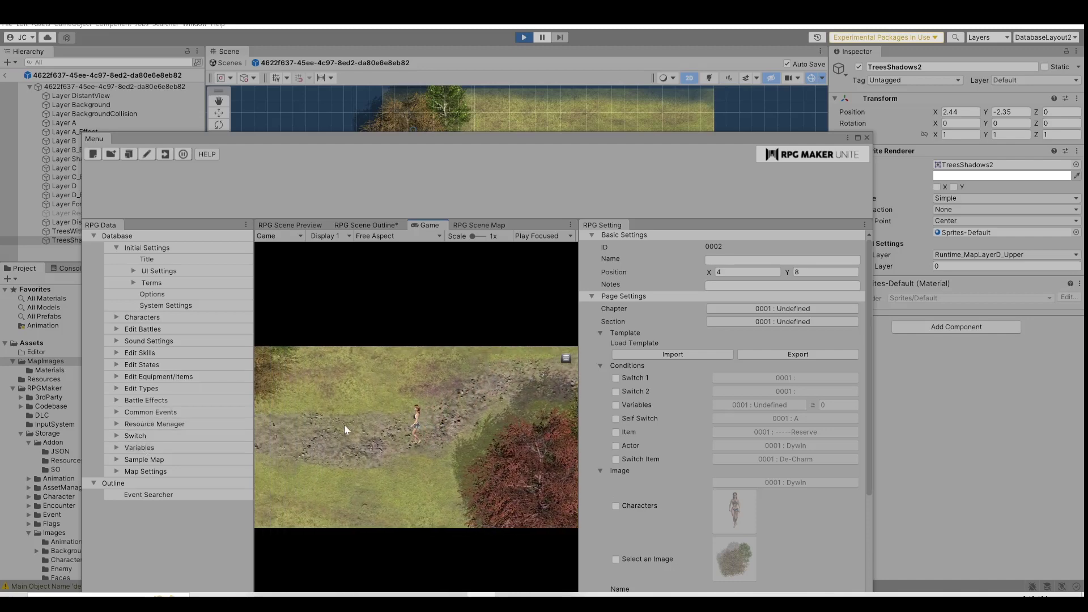
Check the RPG scene outline, scene preview and red-tile map layout views.
left_click(364, 227)
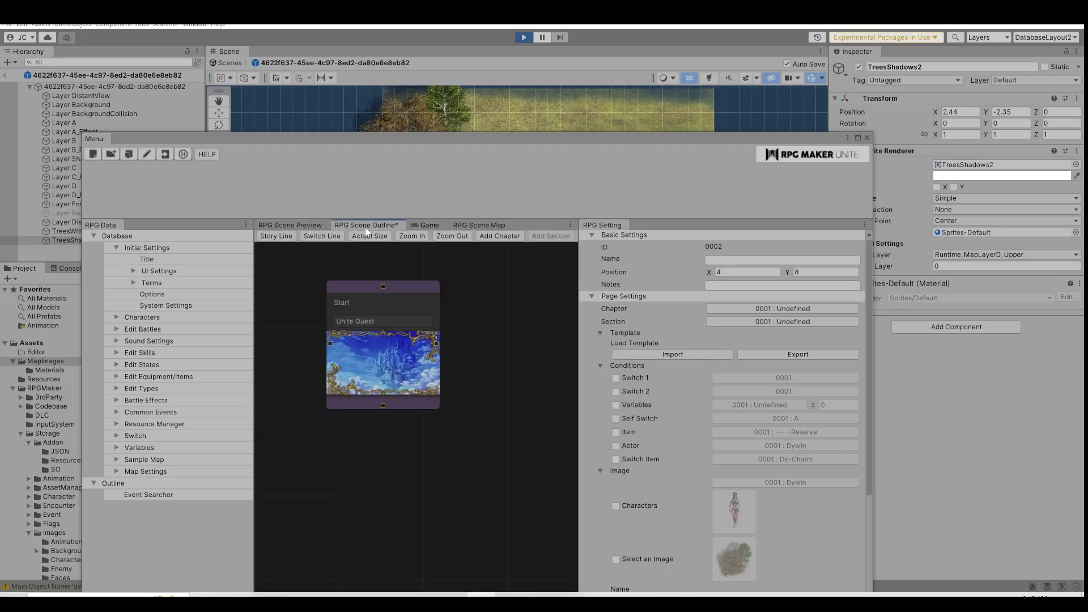
left_click(301, 226)
left_click(467, 226)
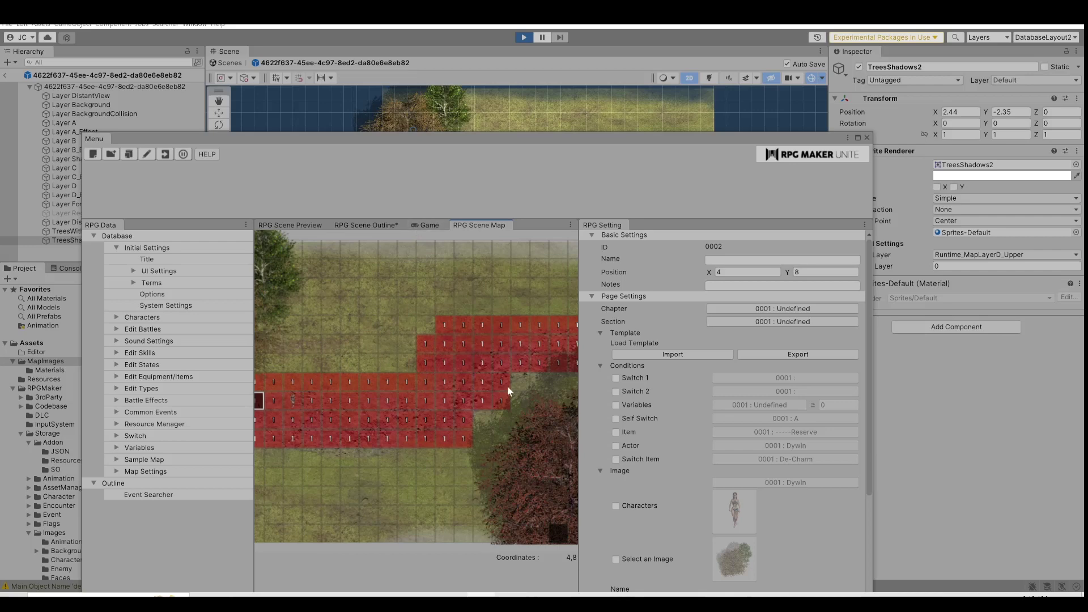
Walk the character left, then right toward the trees, then stop play mode and uncover the map.
left_click(423, 226)
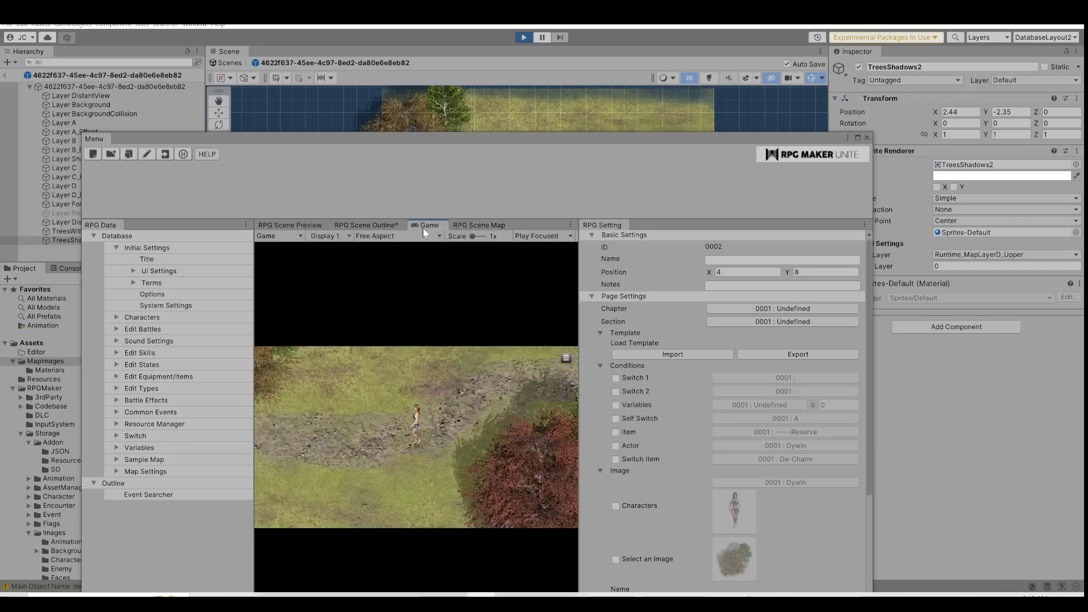
left_click(334, 443)
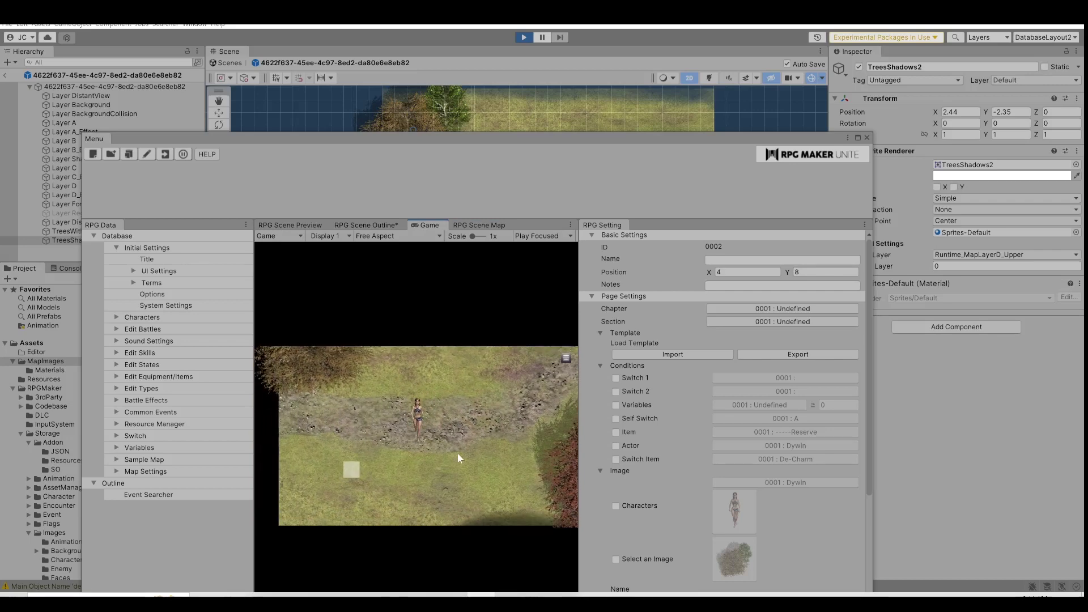
left_click(512, 426)
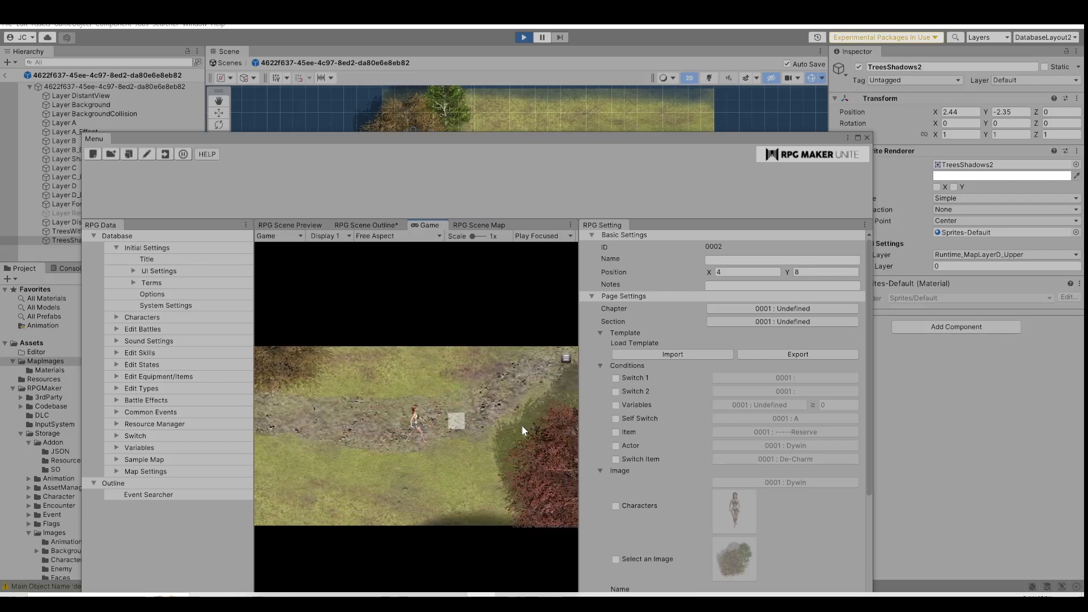
left_click(523, 38)
left_click_drag(499, 134, 515, 380)
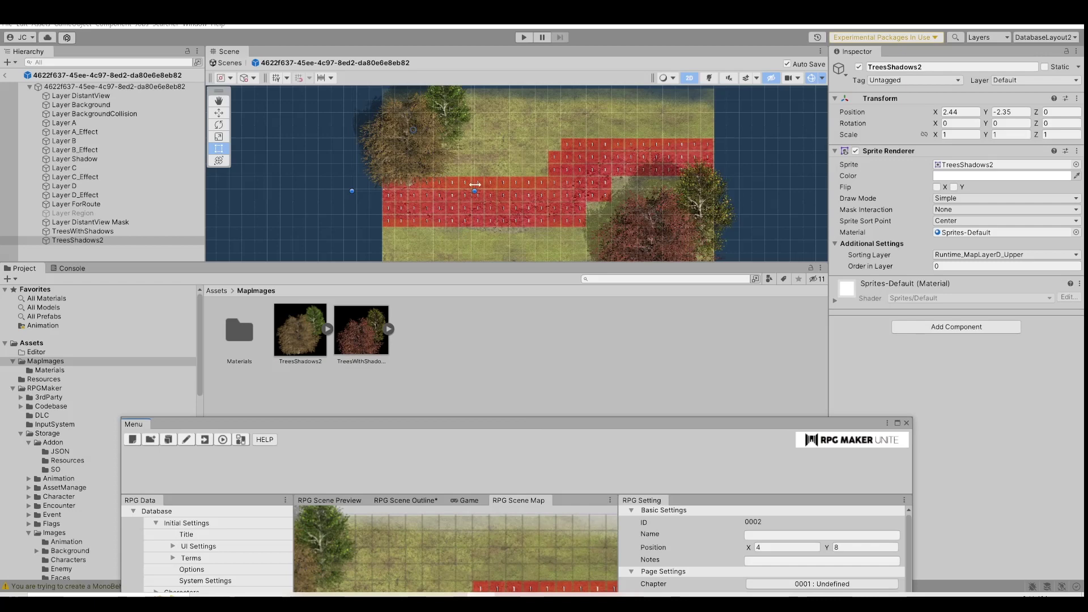
Rerun the game and orbit the Scene view's map into a tilted perspective before stopping.
left_click(523, 37)
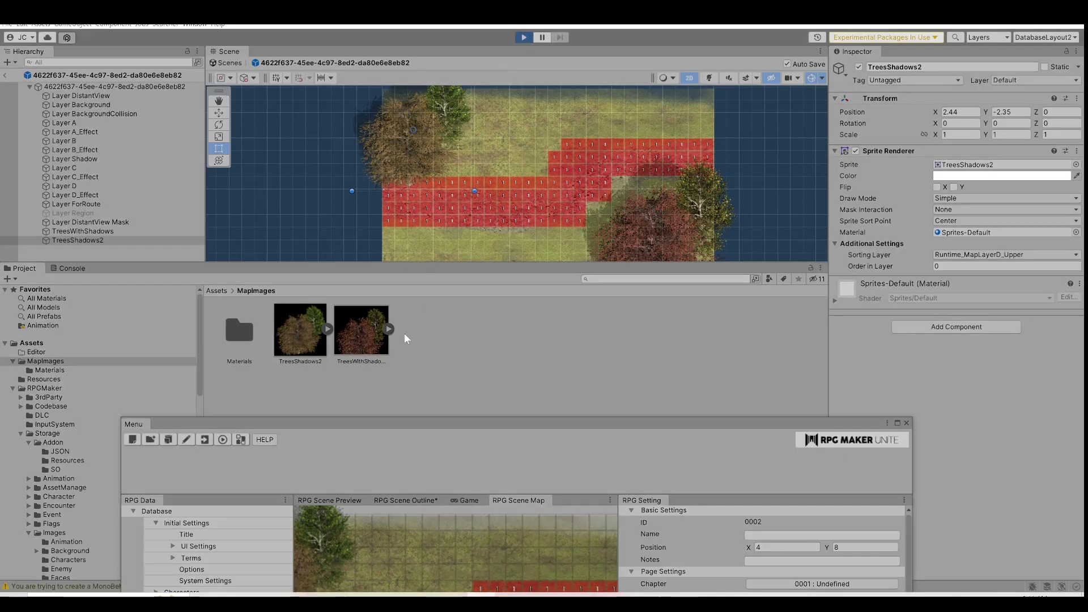
left_click_drag(441, 431, 478, 339)
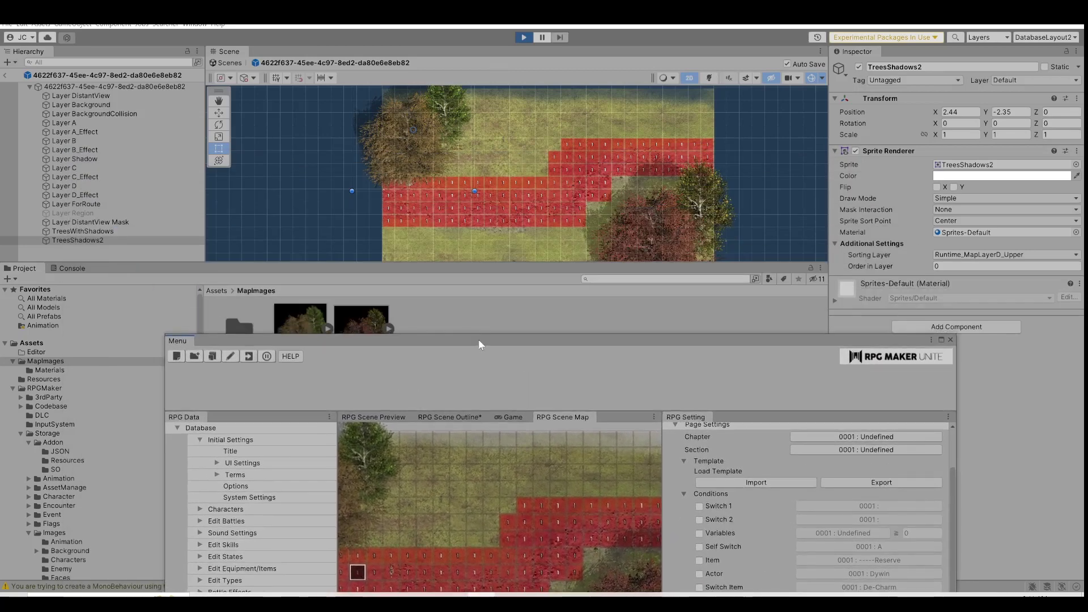
left_click(688, 78)
key("w")
left_click_drag(556, 158, 170, 132, "alt")
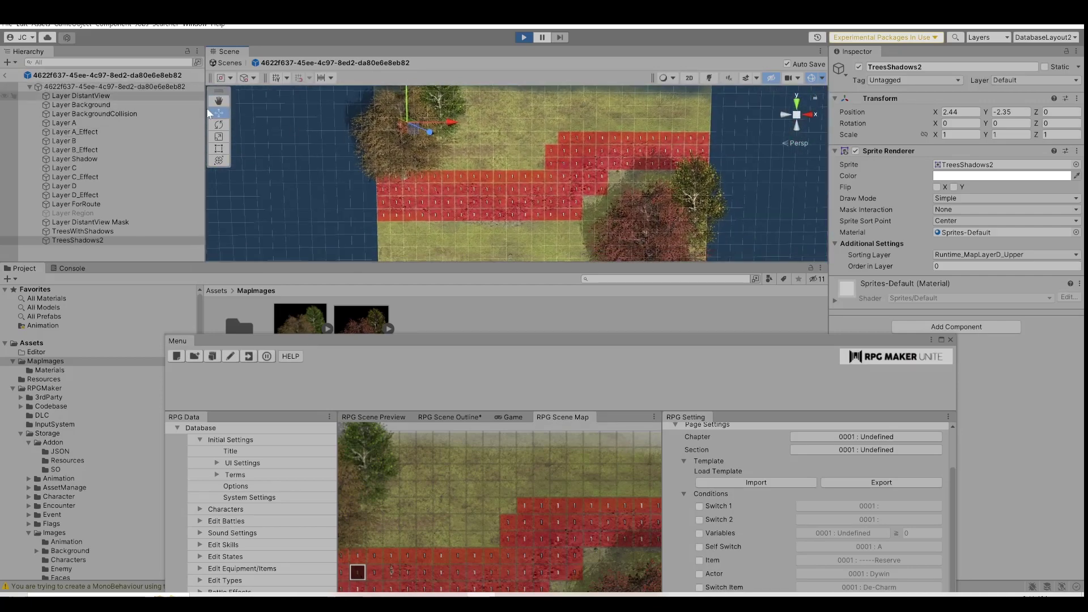
left_click(523, 37)
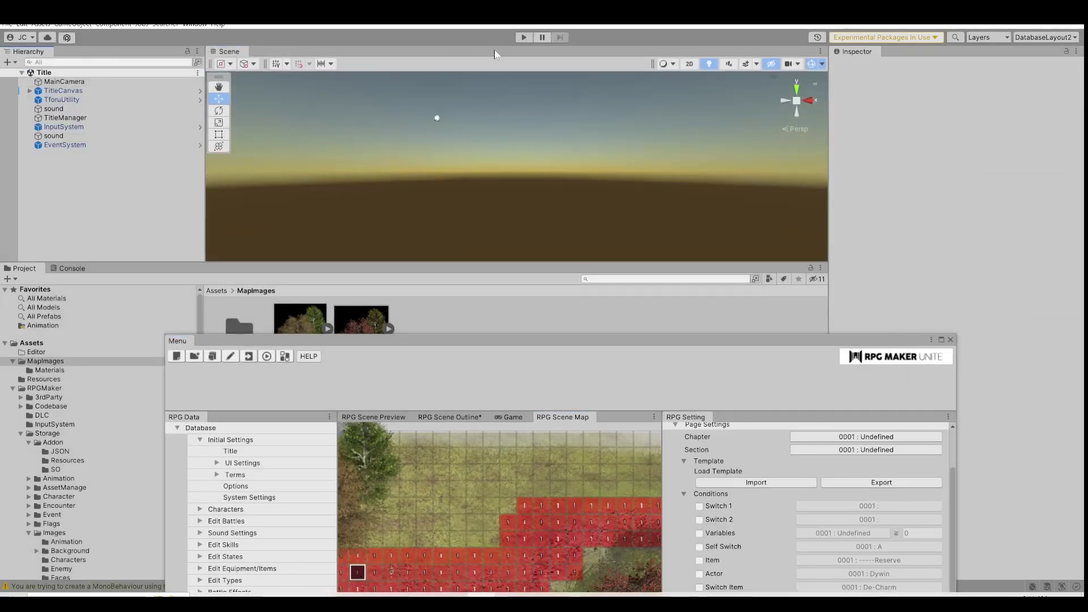
Run the game and expand TitleCanvas to inspect its first New Game Object.
left_click(524, 37)
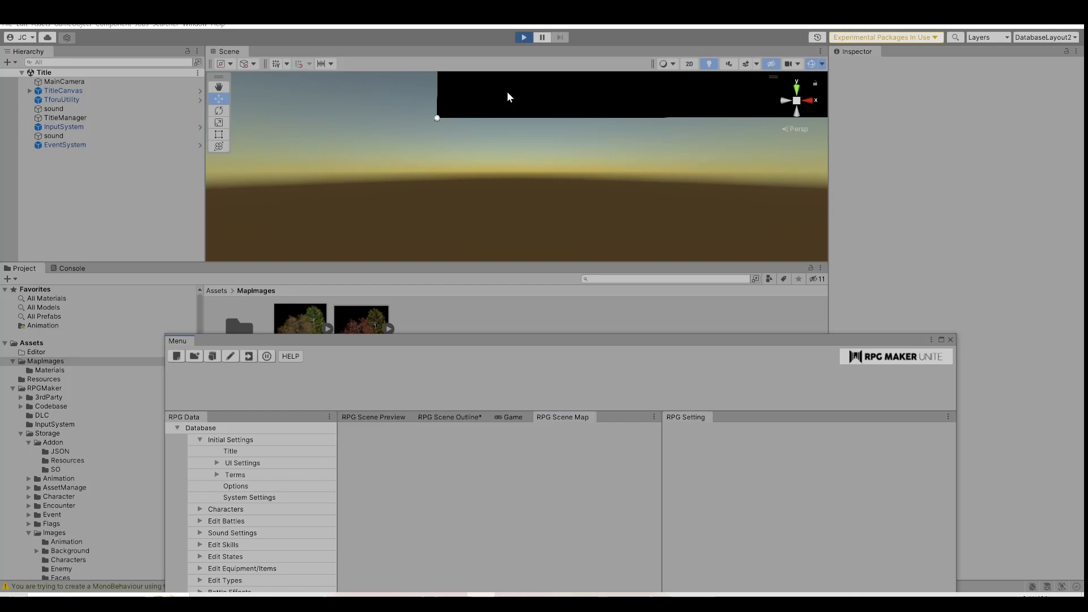
middle_click_drag(496, 111, 476, 186)
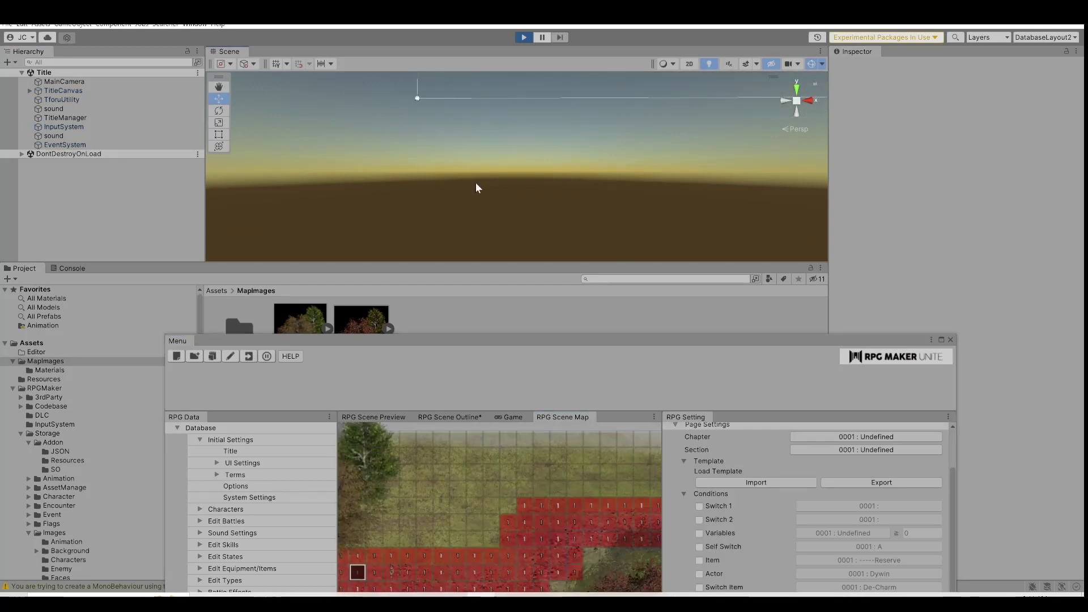
left_click(29, 92)
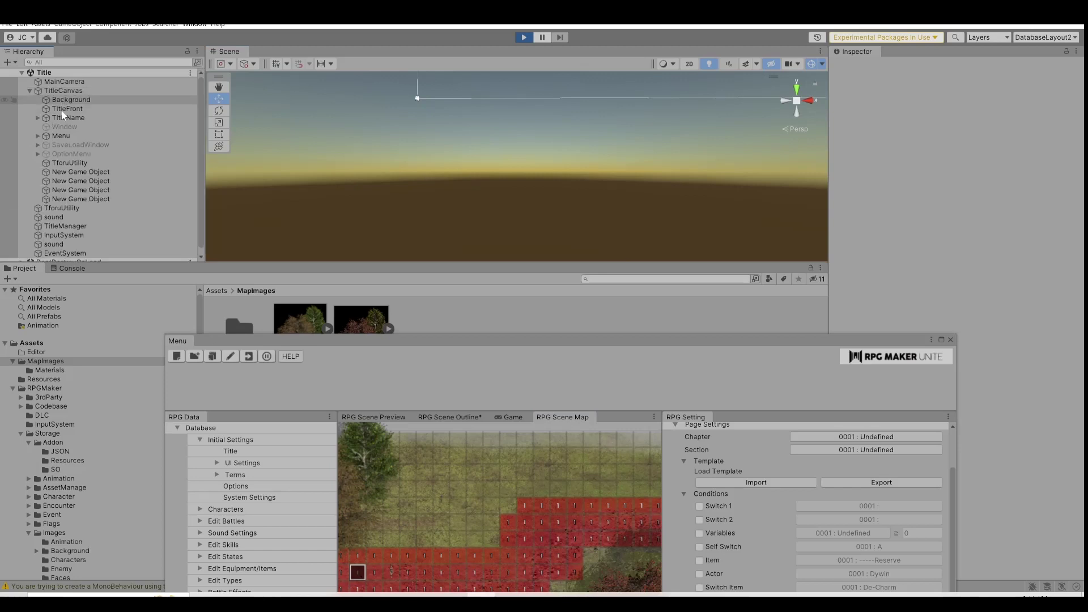
left_click(73, 171)
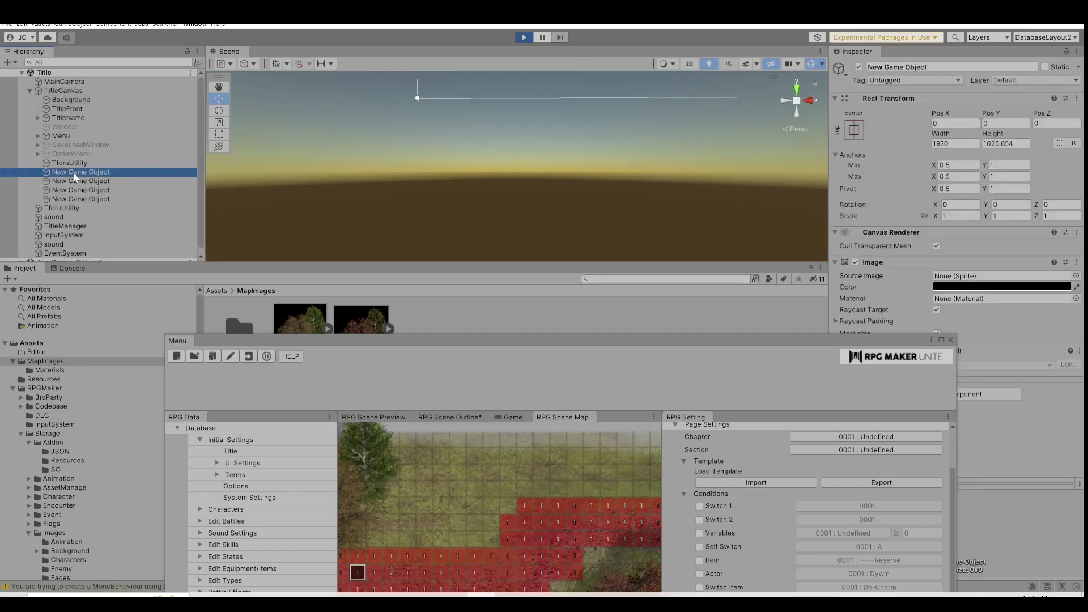
Inspect the second New Game Object, then choose New Game on the Unite Quest title screen.
scroll(73, 205, "down", 1)
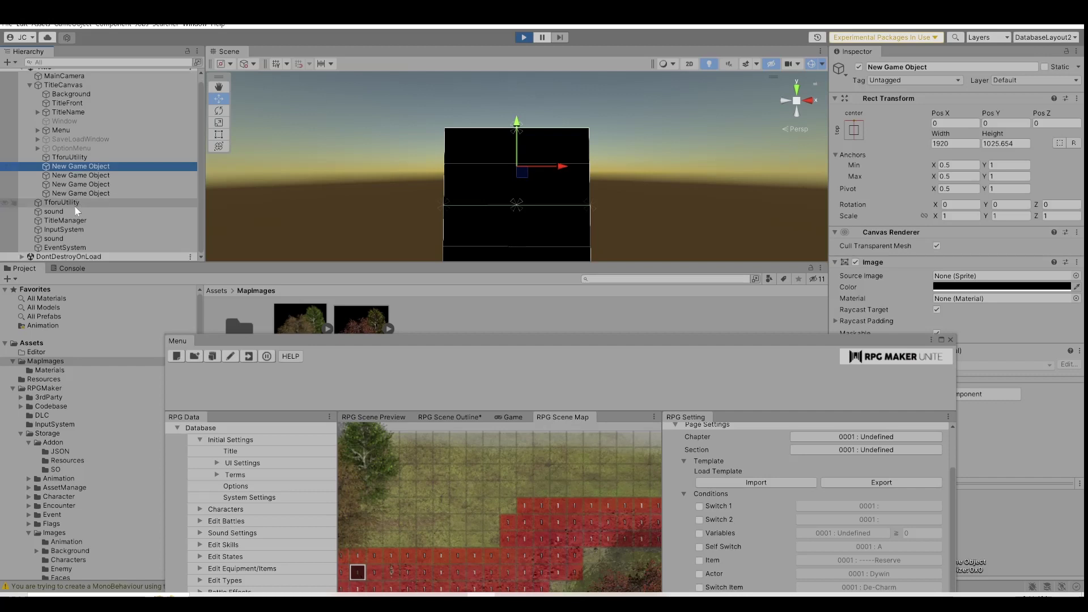
left_click(59, 175)
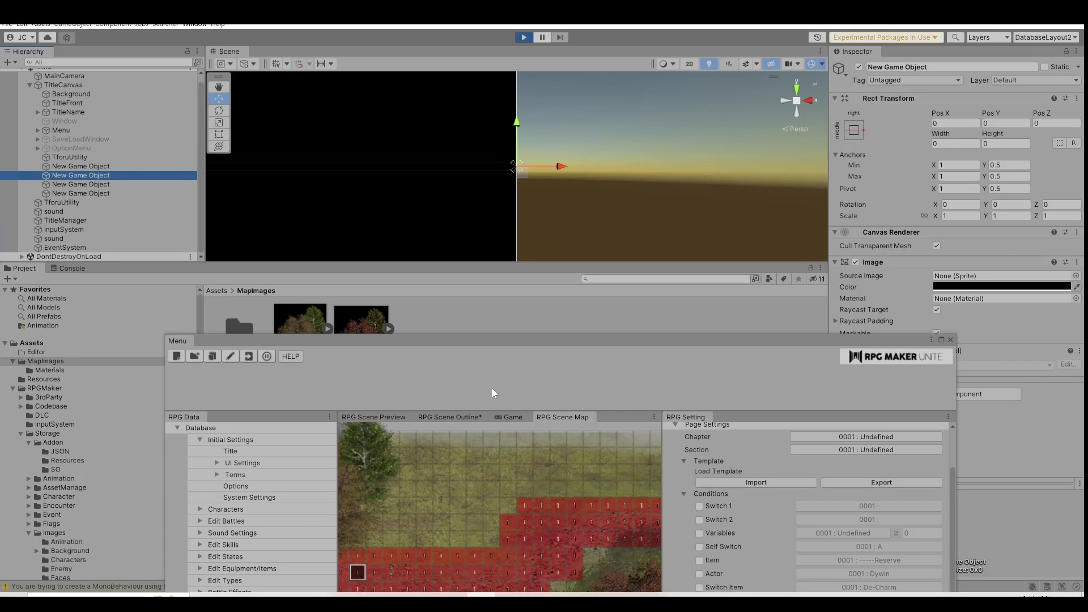
left_click(508, 420)
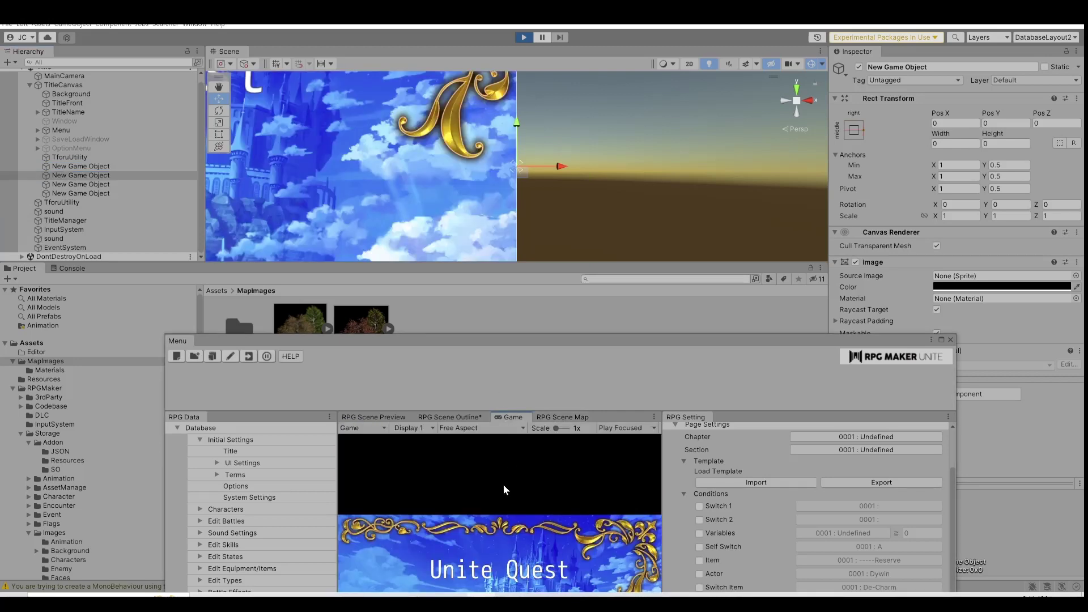
left_click(502, 489)
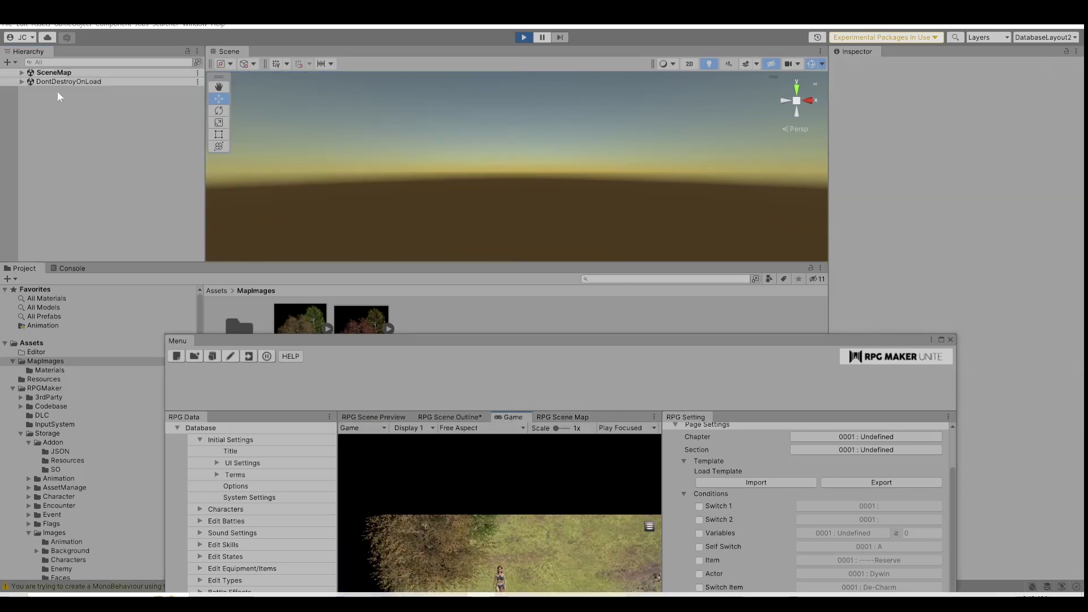
Expand SceneMap > Root and frame its New Game Object in the Scene view.
left_click(21, 72)
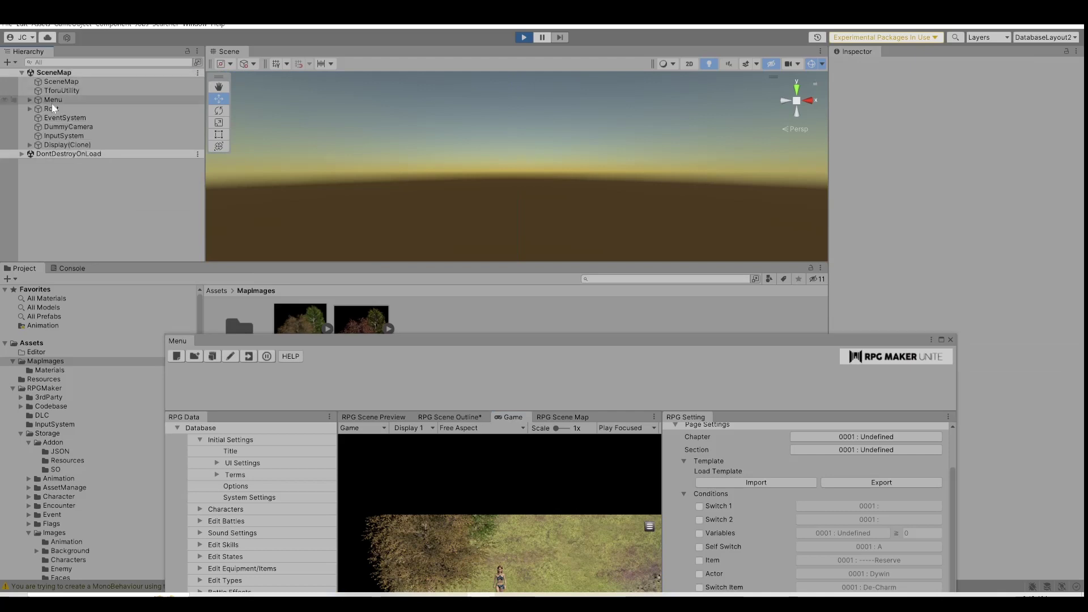
left_click(30, 108)
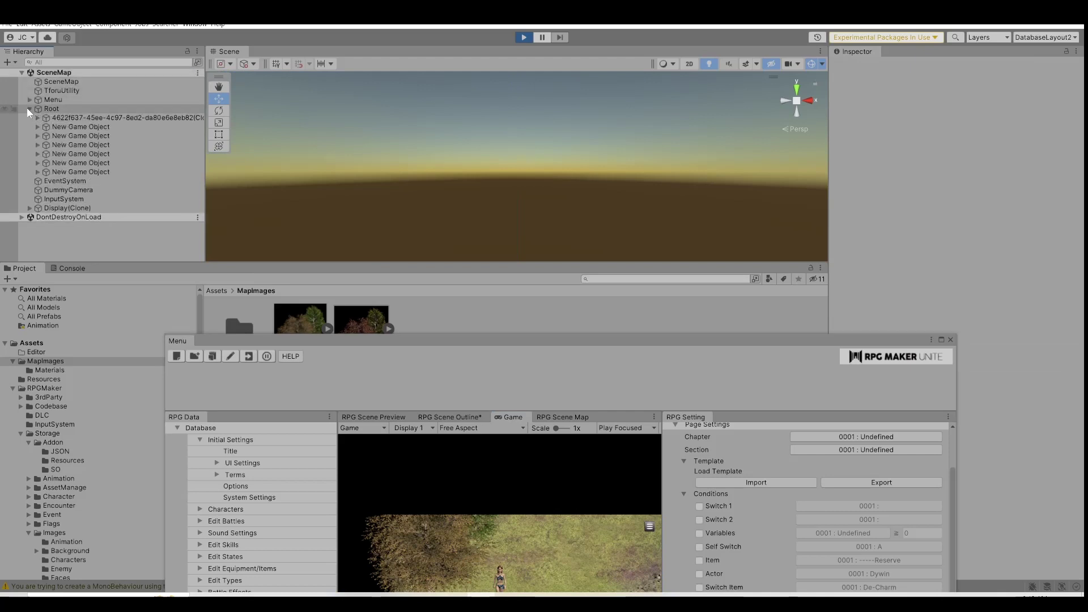
left_click(58, 127)
double_click(58, 128)
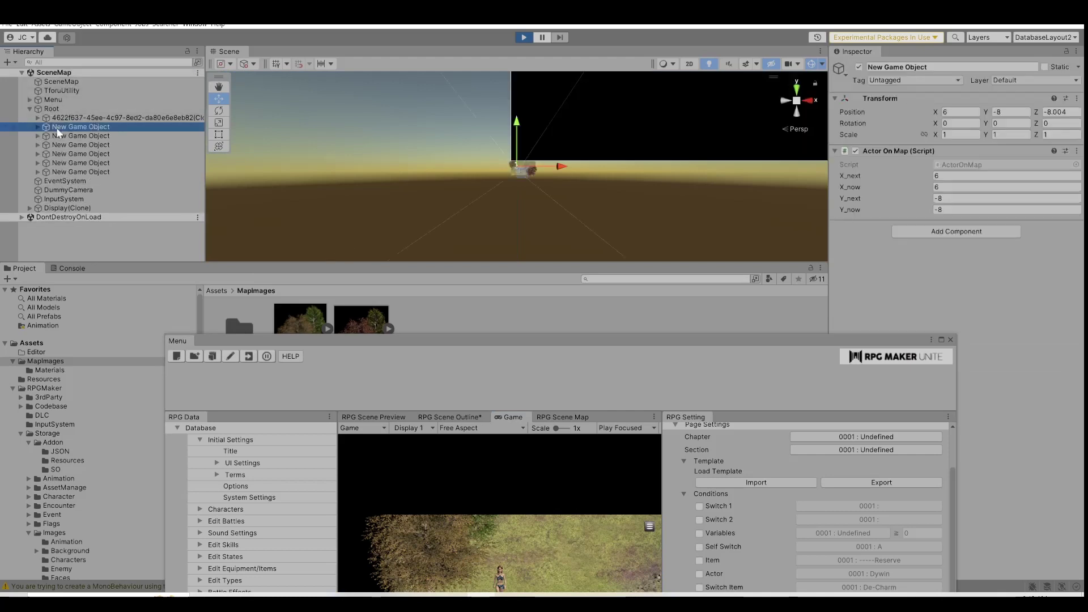
double_click(55, 128)
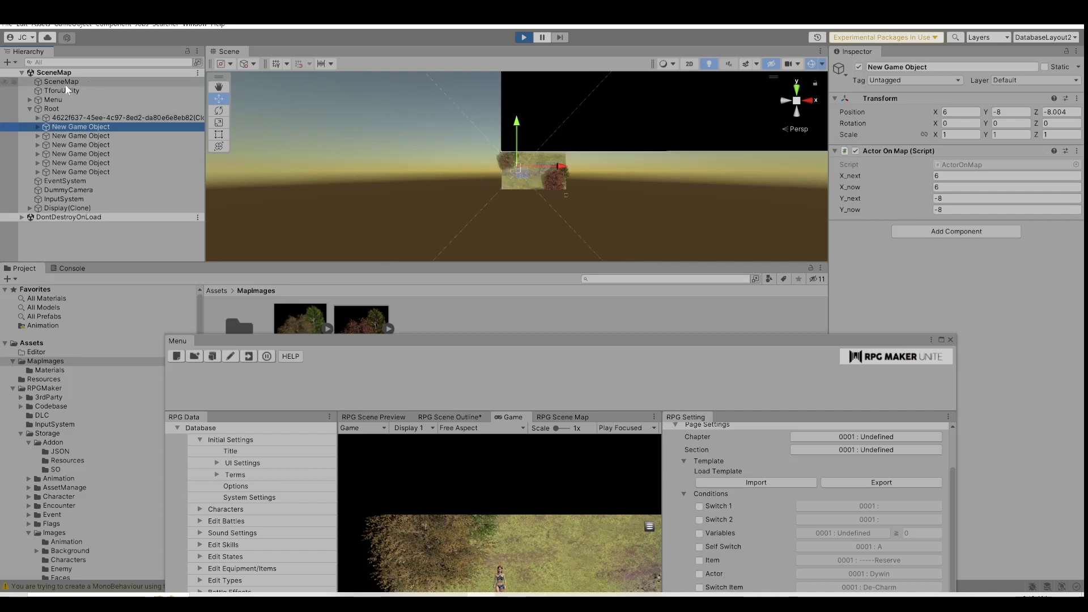
Reveal the actor under New Game Object, focus on it, and orbit the view around it.
left_click(38, 127)
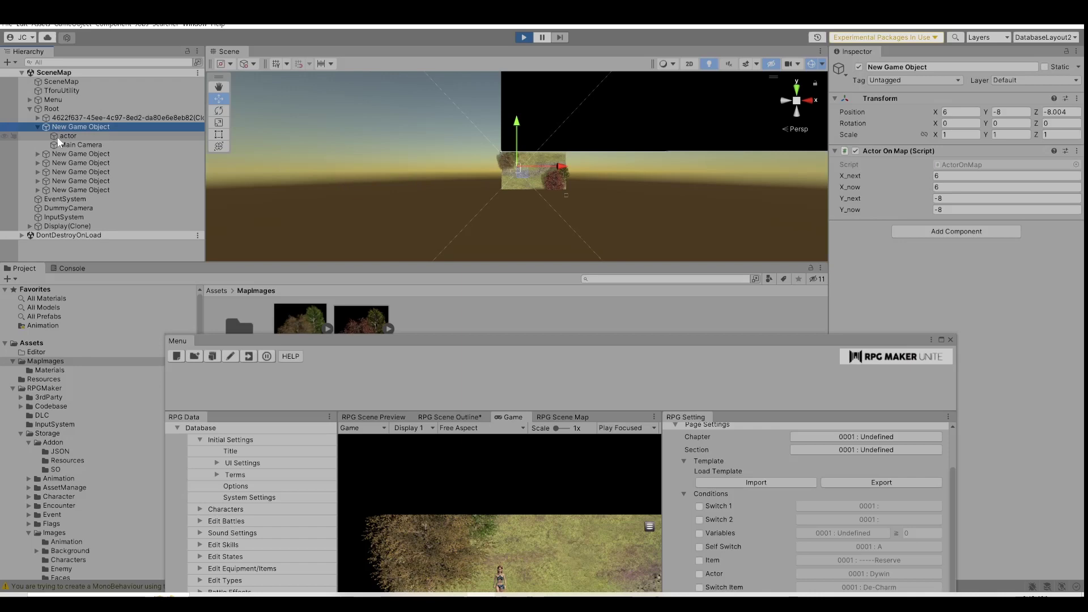
double_click(56, 137)
scroll(437, 179, "up", 2)
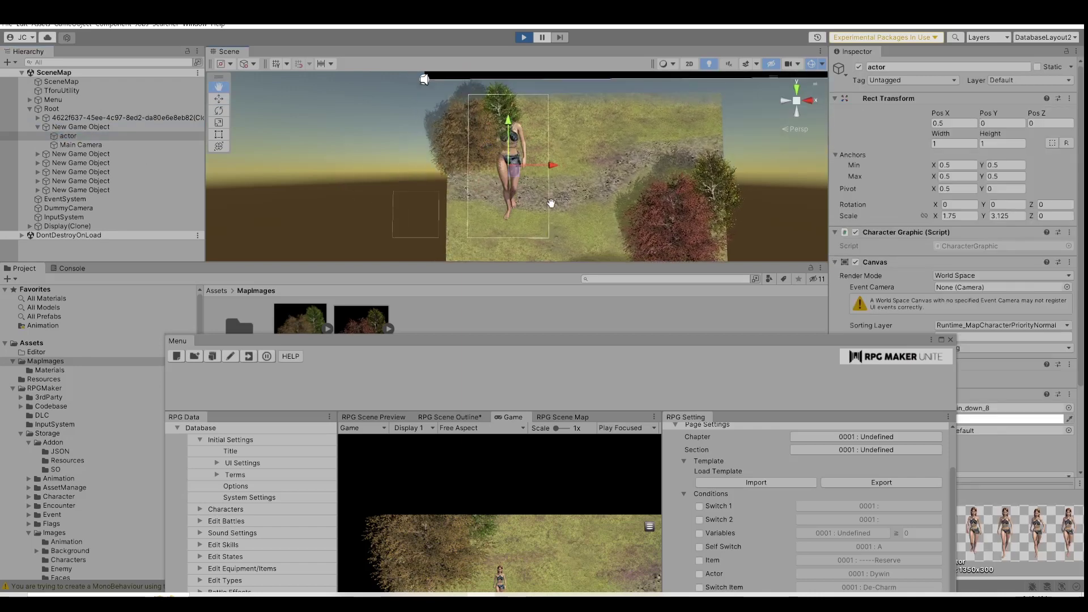
middle_click_drag(436, 179, 570, 176)
left_click_drag(569, 176, 456, 214, "alt")
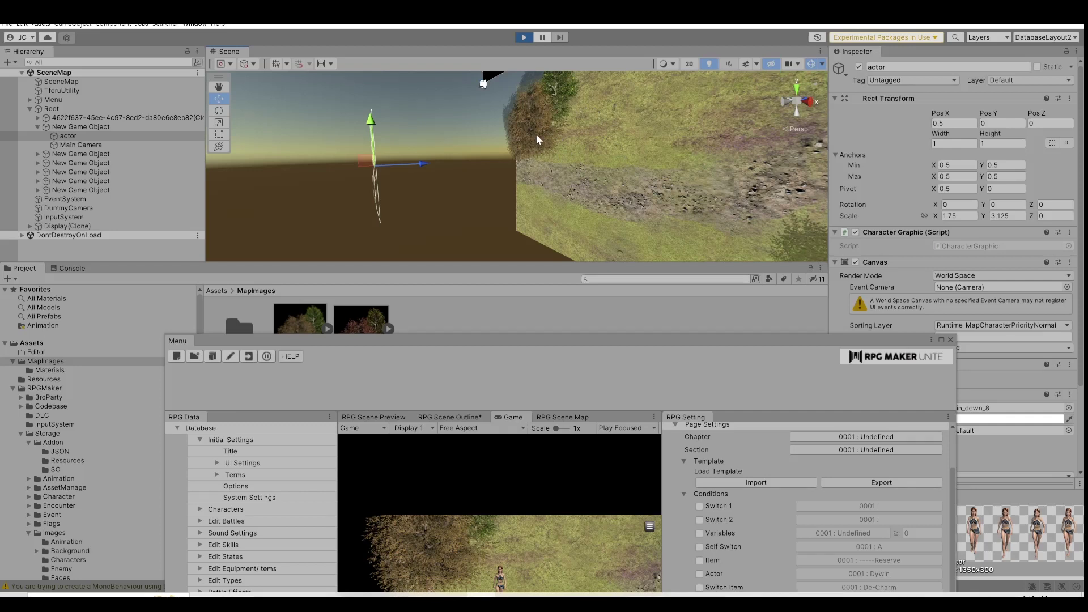
Orbit over the trees, then return the Scene view to flat 2D with the actor at left.
right_click_drag(537, 158, 607, 192)
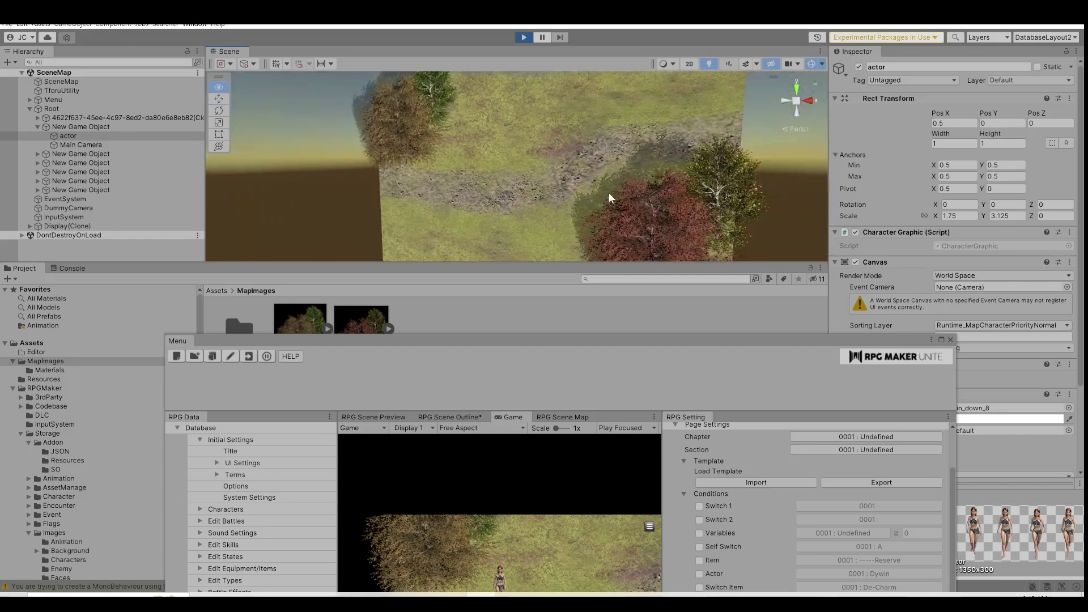
right_click_drag(539, 190, 605, 174)
scroll(494, 154, "up", 3)
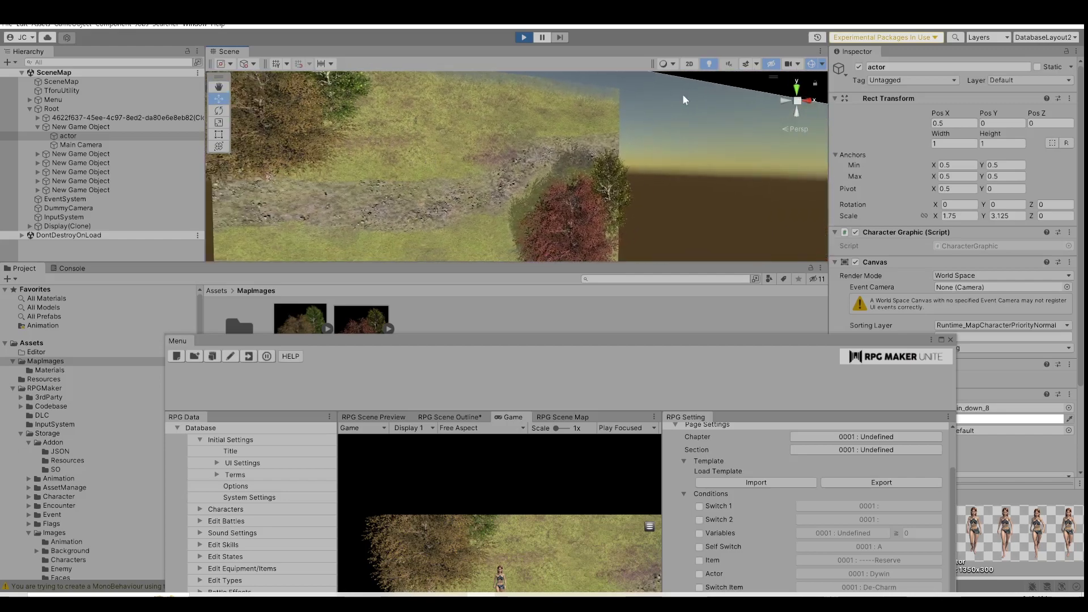
left_click(687, 66)
key("t")
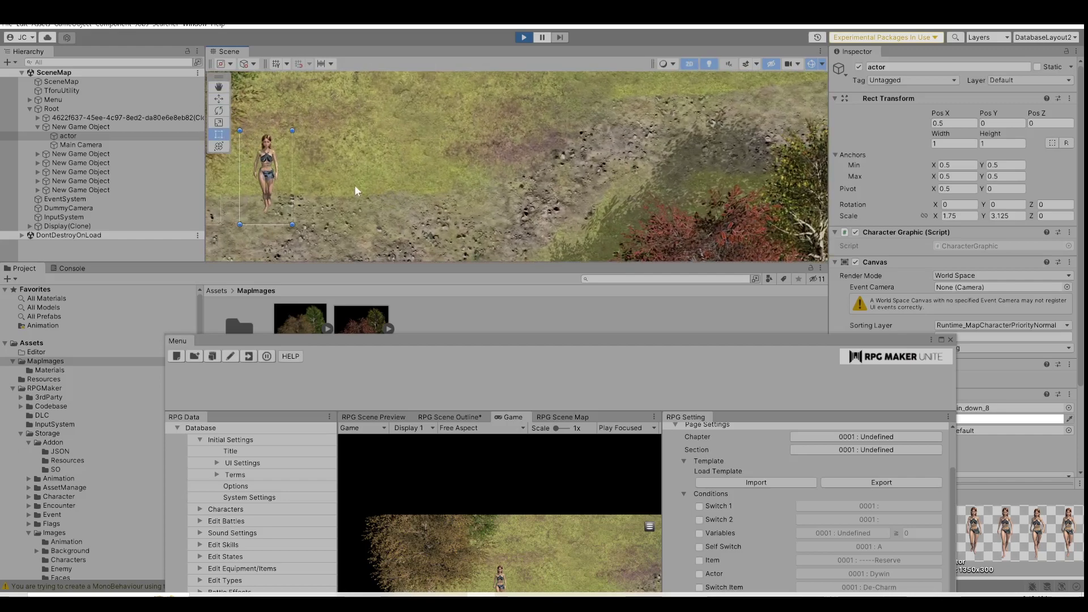
middle_click_drag(354, 191, 614, 202)
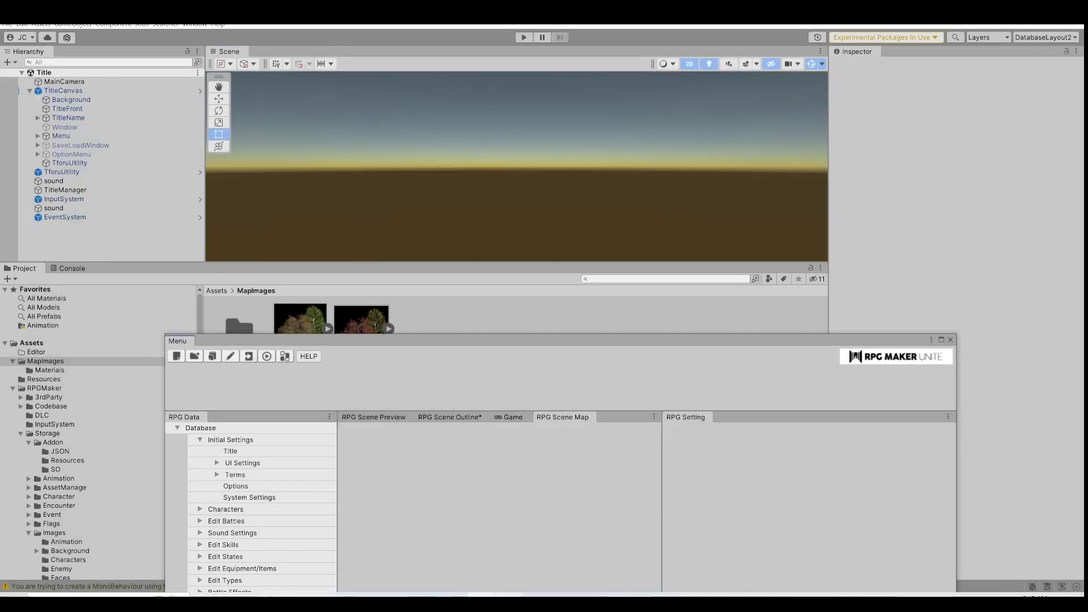
End the play-test and return to the Unity editor.
key("alt+Tab")
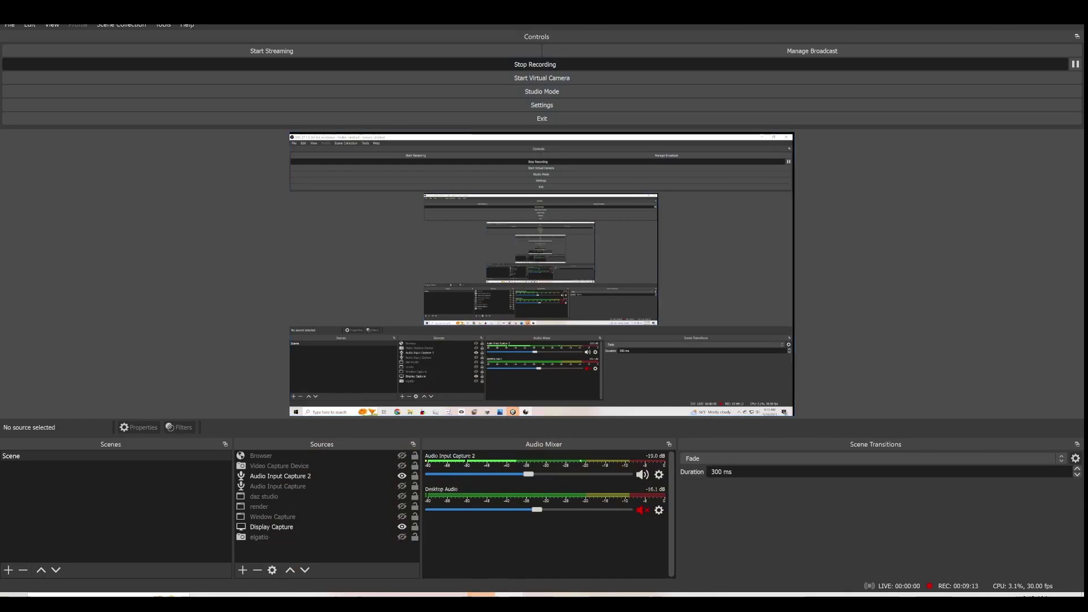
left_click(481, 597)
mouse_move(503, 597)
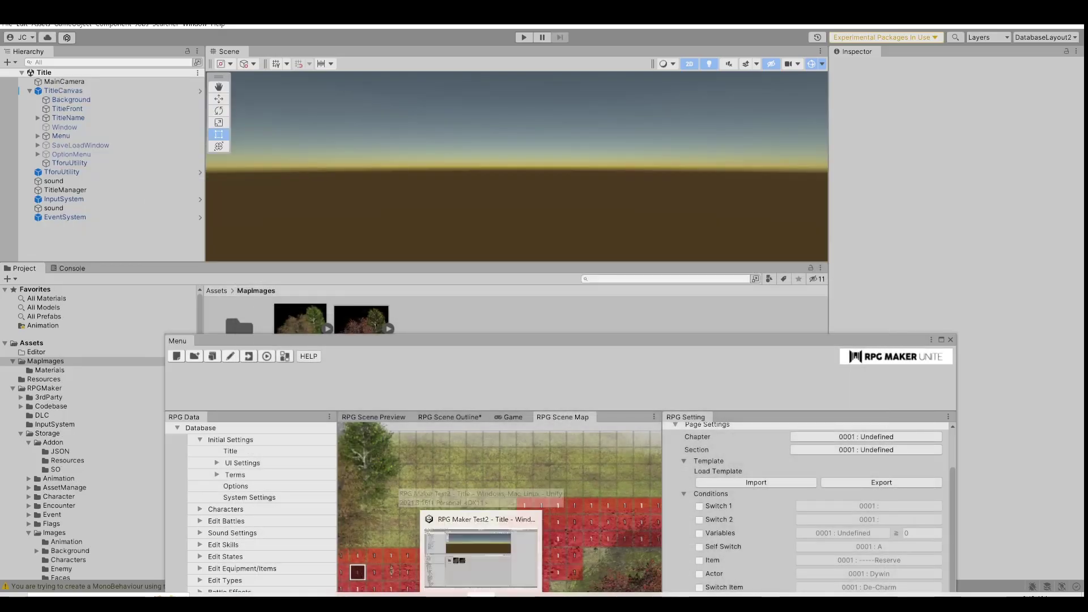